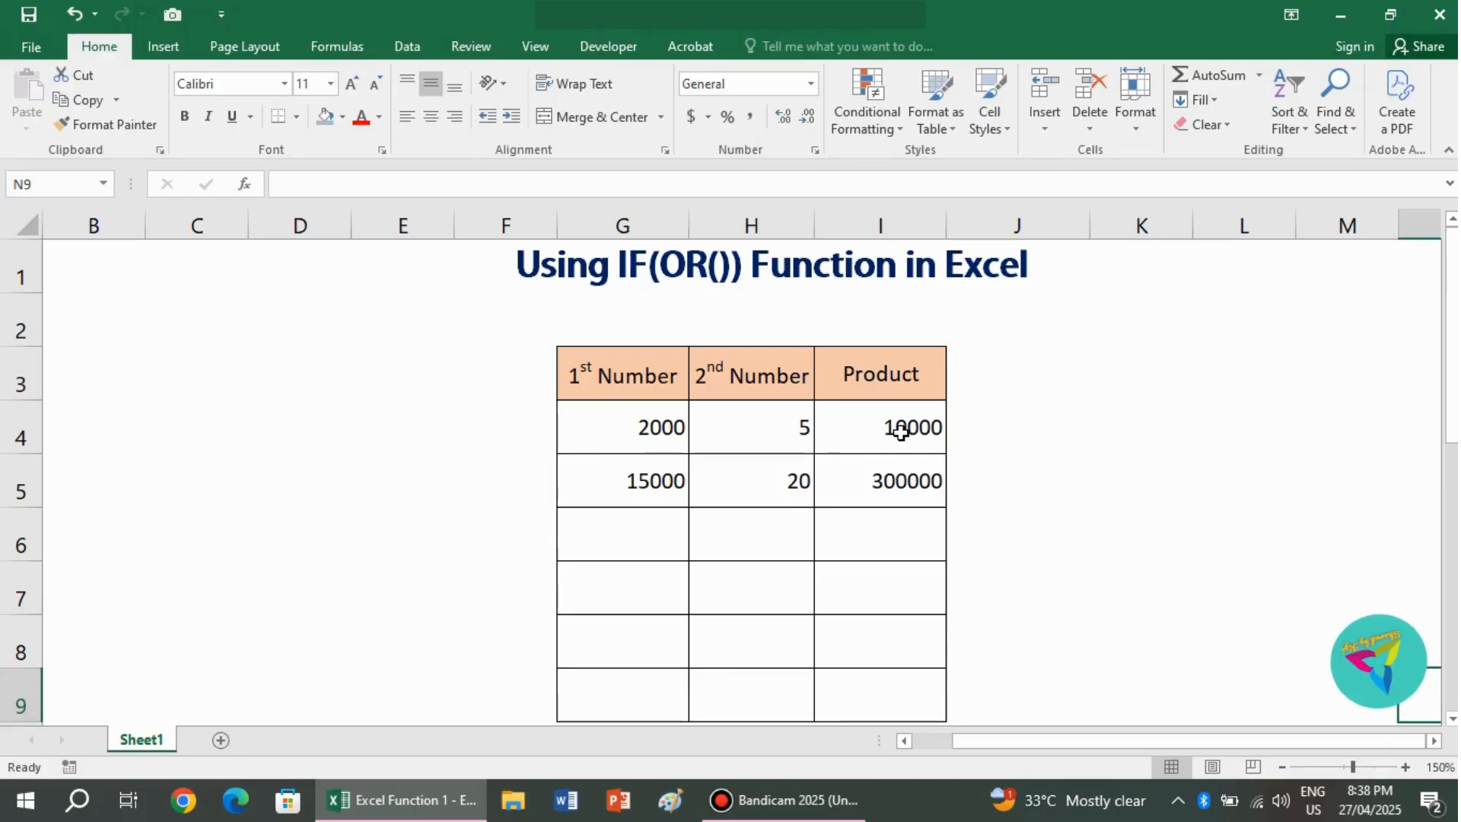
# Examine the Product formulas in I4 and I5, the row 4 numbers they use, and the empty cells in row 6
pyautogui.click(630, 544)
pyautogui.click(737, 538)
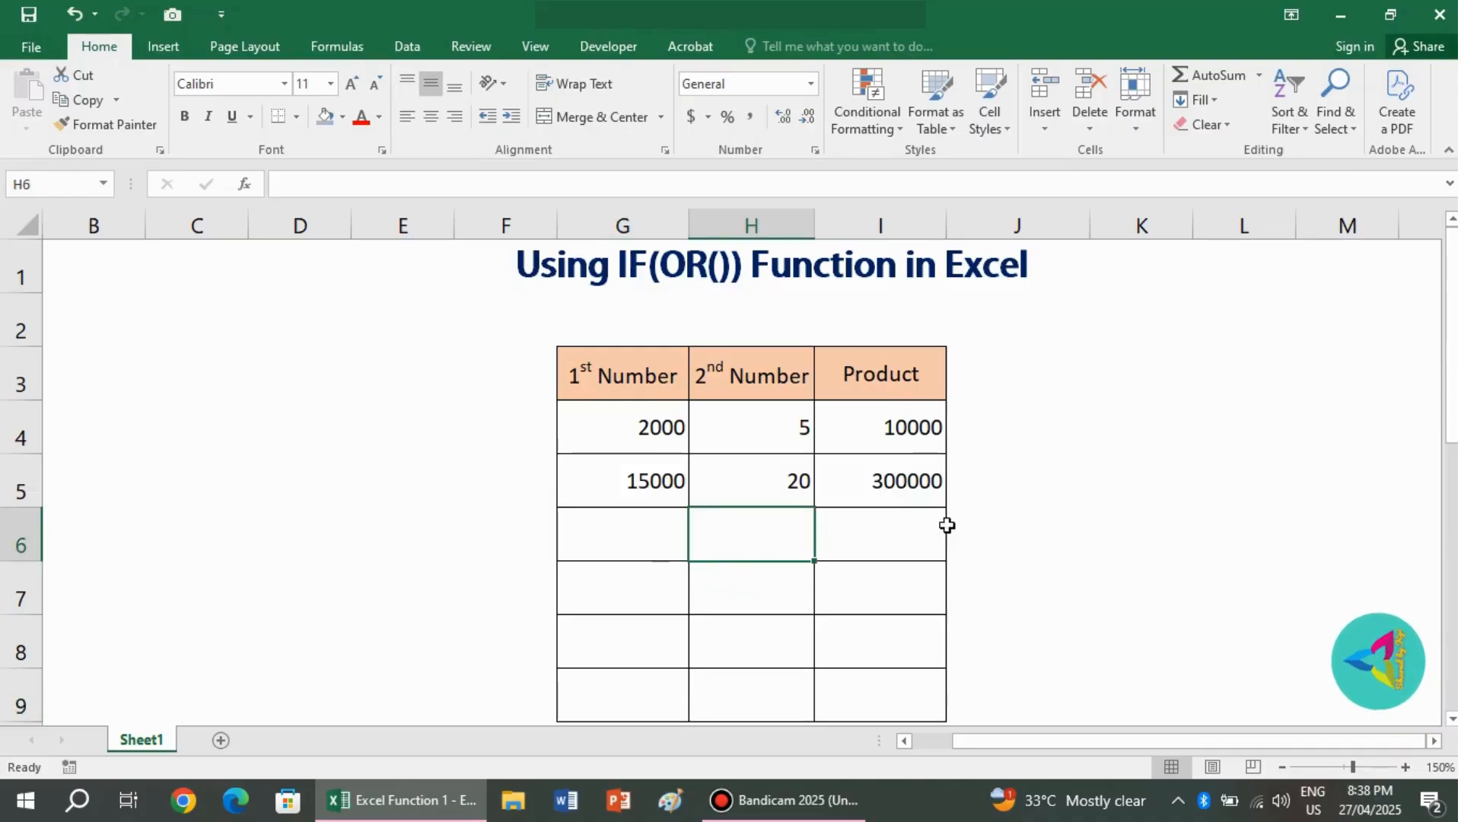
pyautogui.click(905, 479)
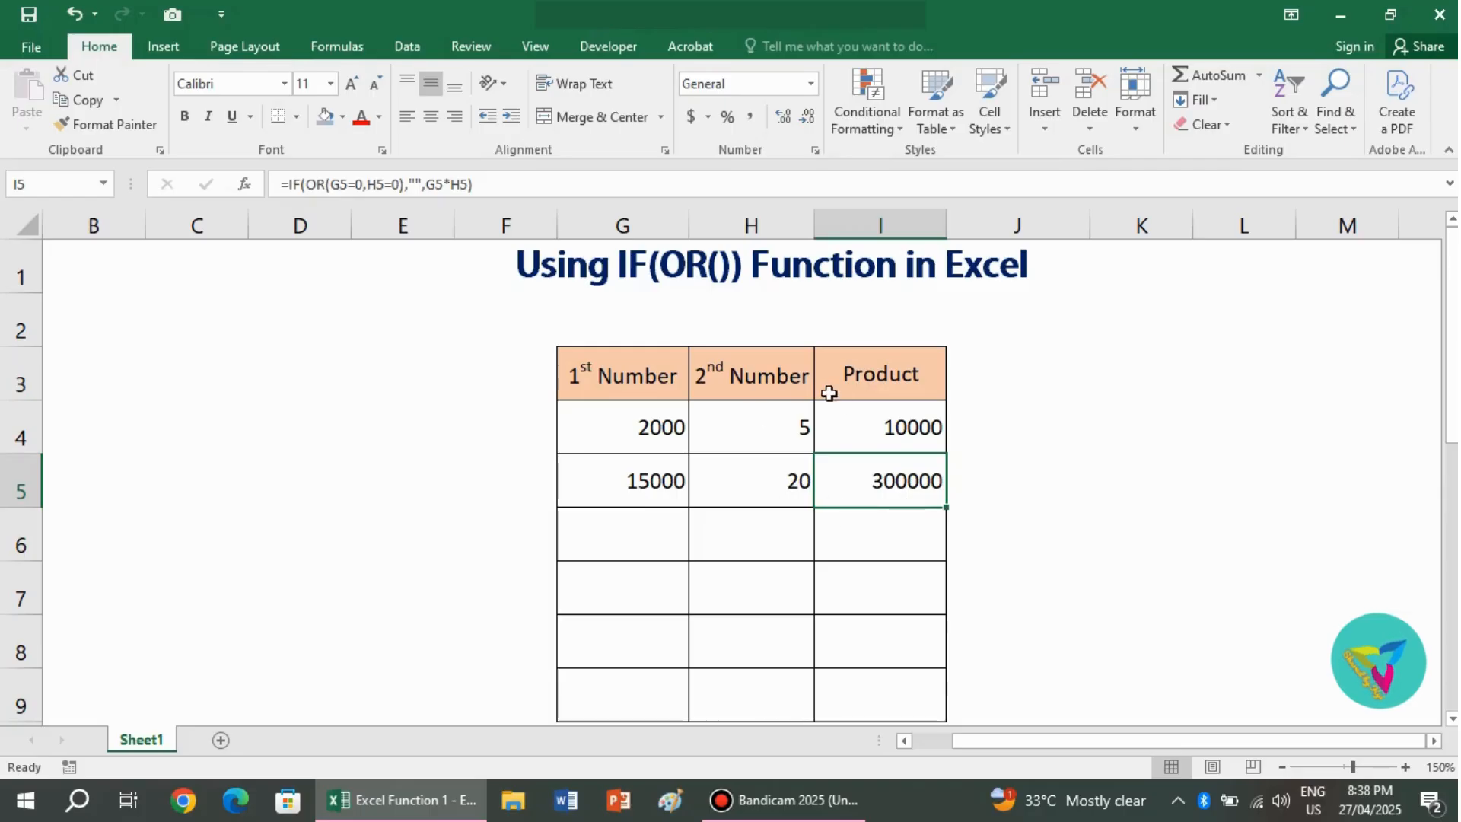
pyautogui.click(905, 435)
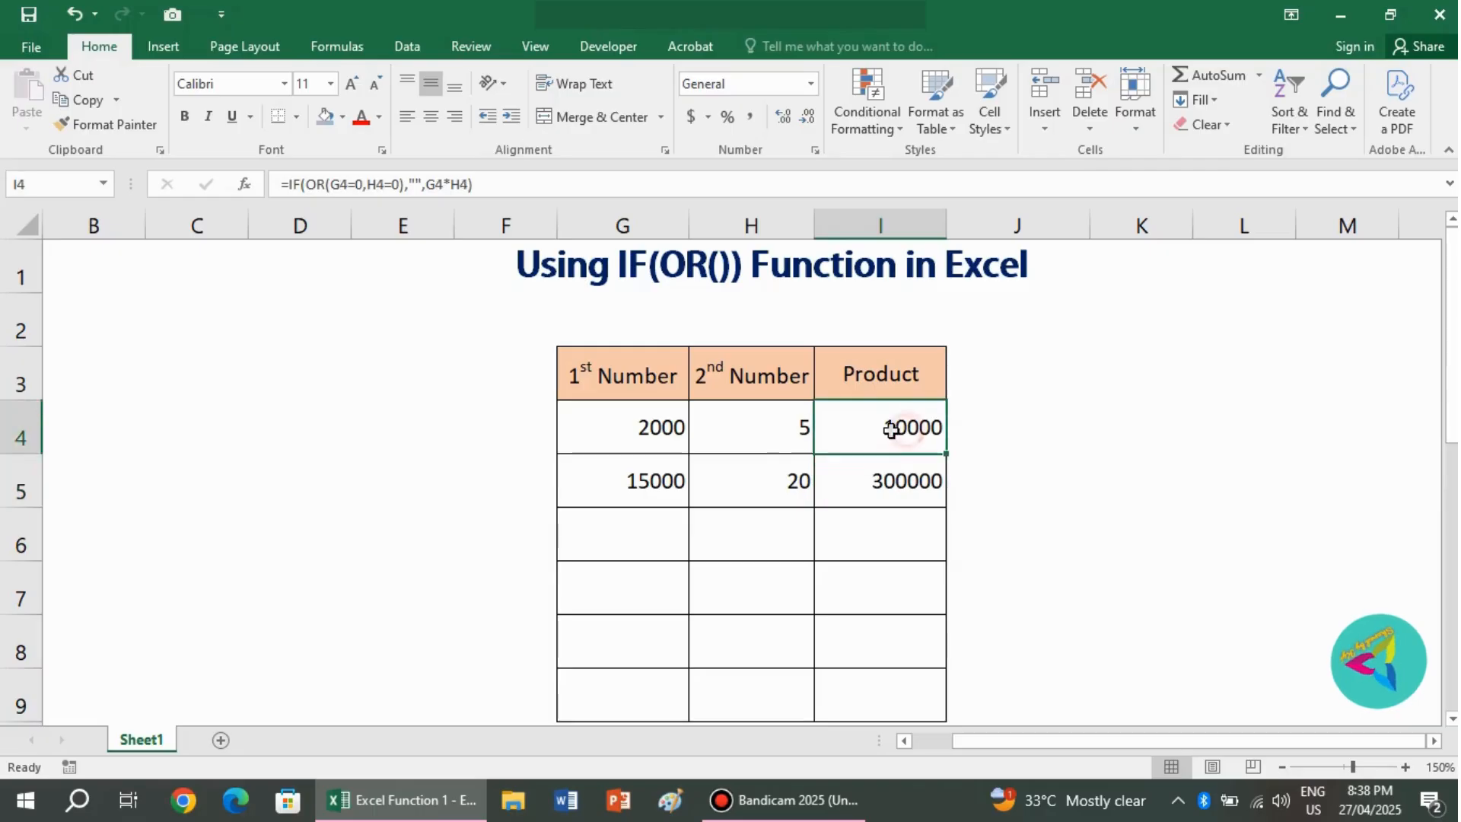
pyautogui.click(638, 434)
pyautogui.click(762, 428)
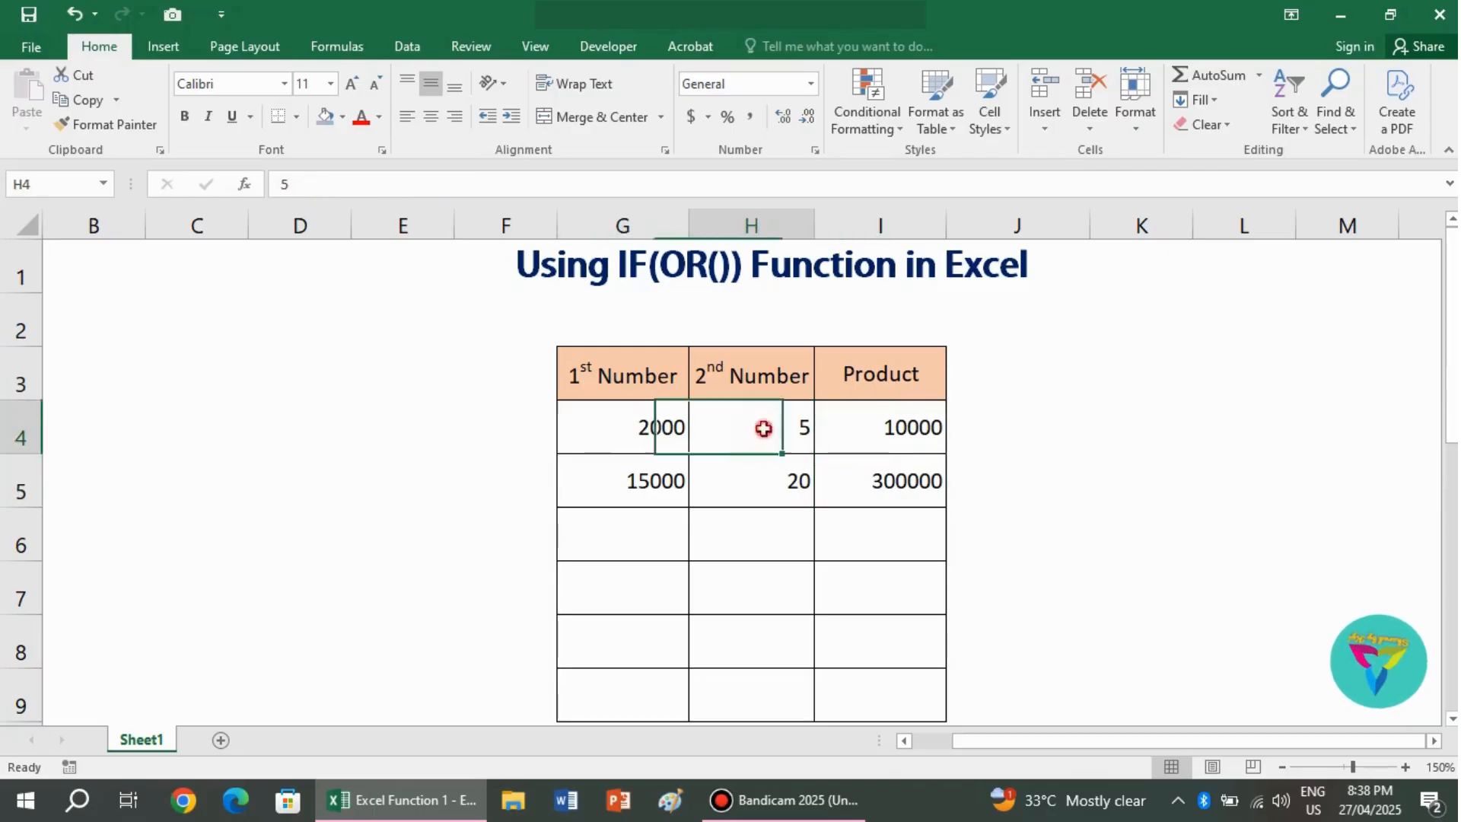
pyautogui.click(900, 429)
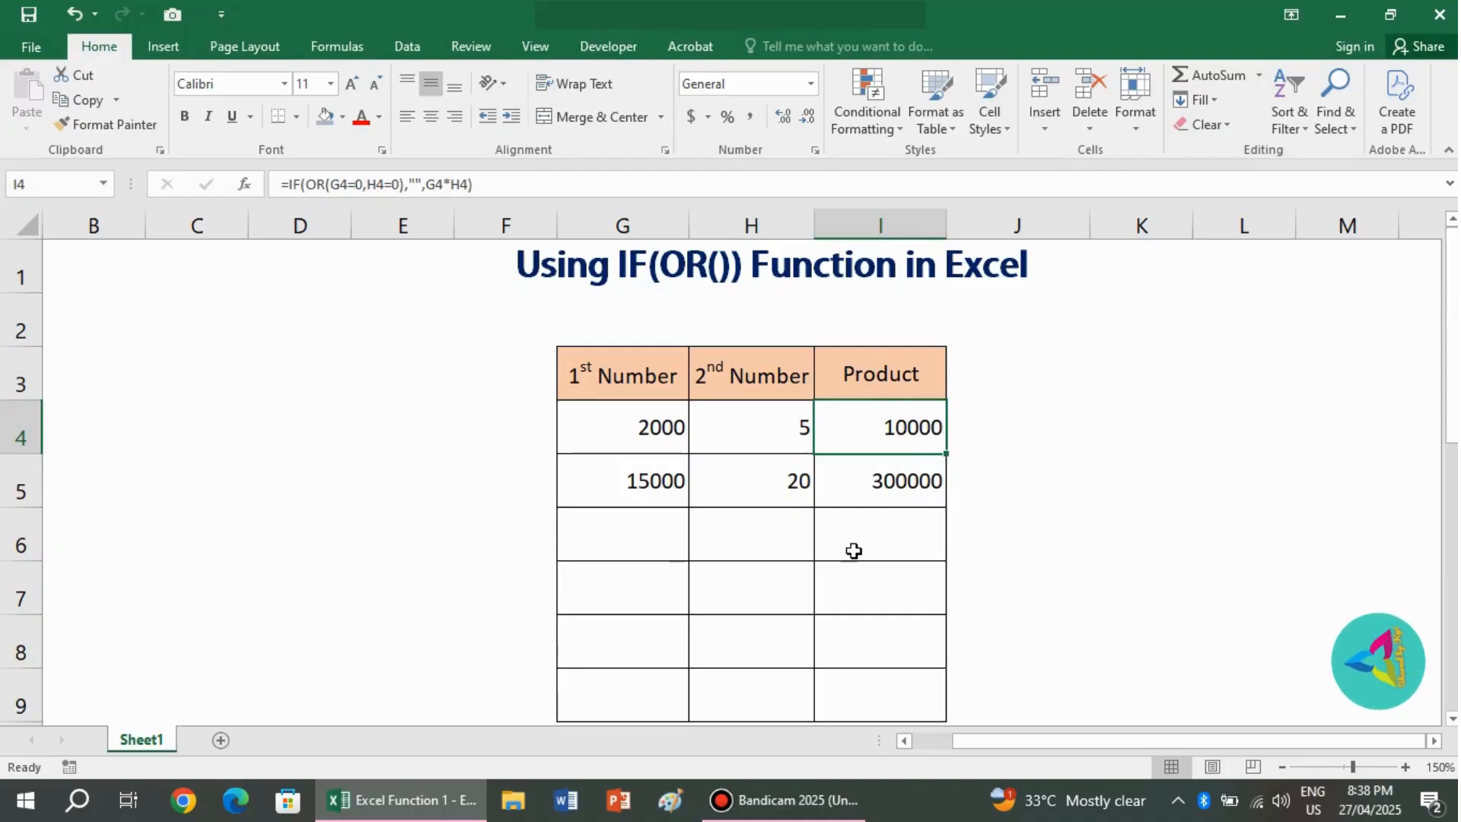
# Fill in row 6 with 0 as the 1st Number and 23 as the 2nd Number, checking its Product cell
pyautogui.click(648, 553)
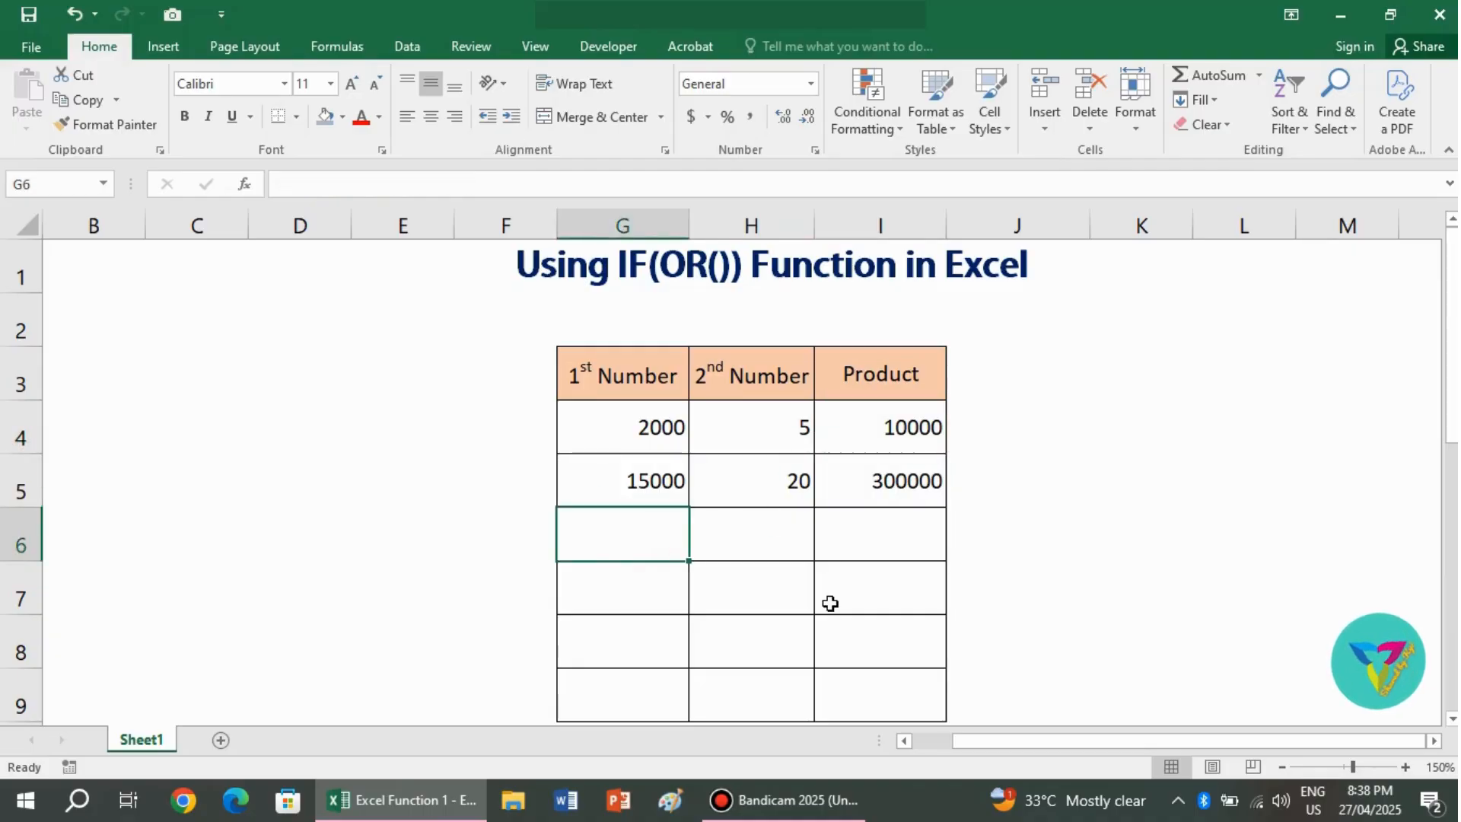
pyautogui.write('0')
pyautogui.press('Return')
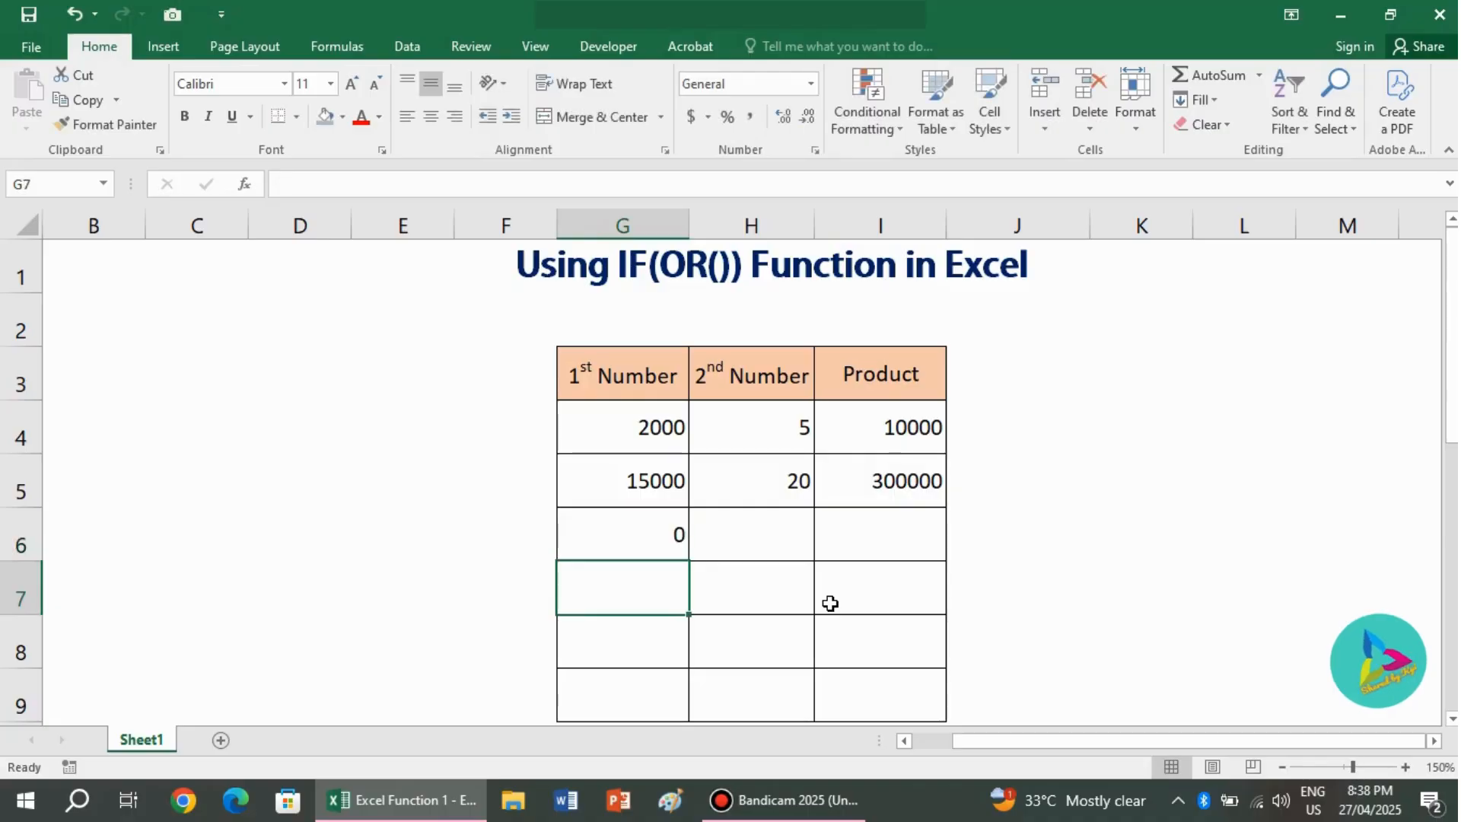
pyautogui.click(881, 533)
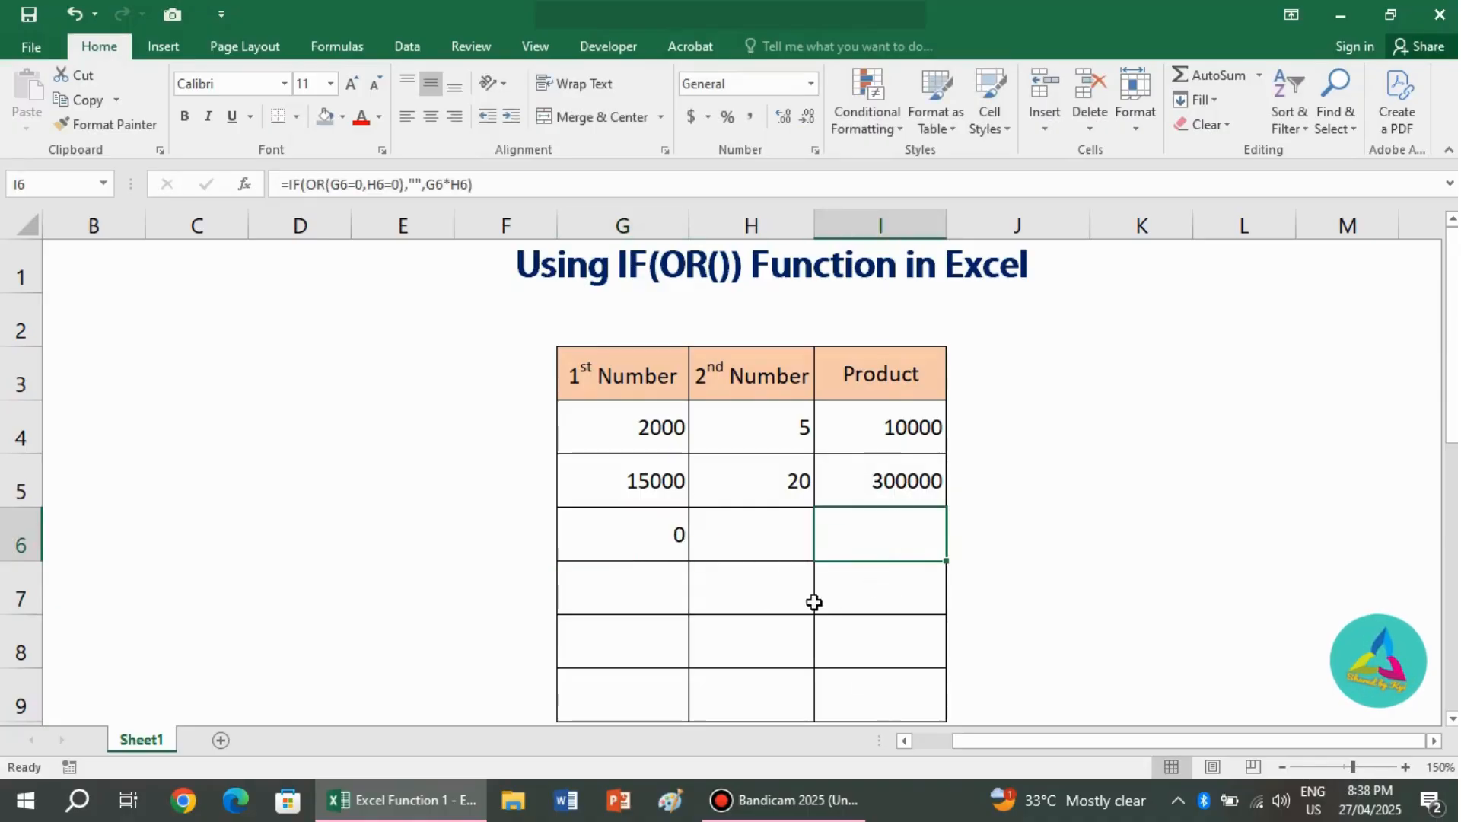
pyautogui.click(799, 536)
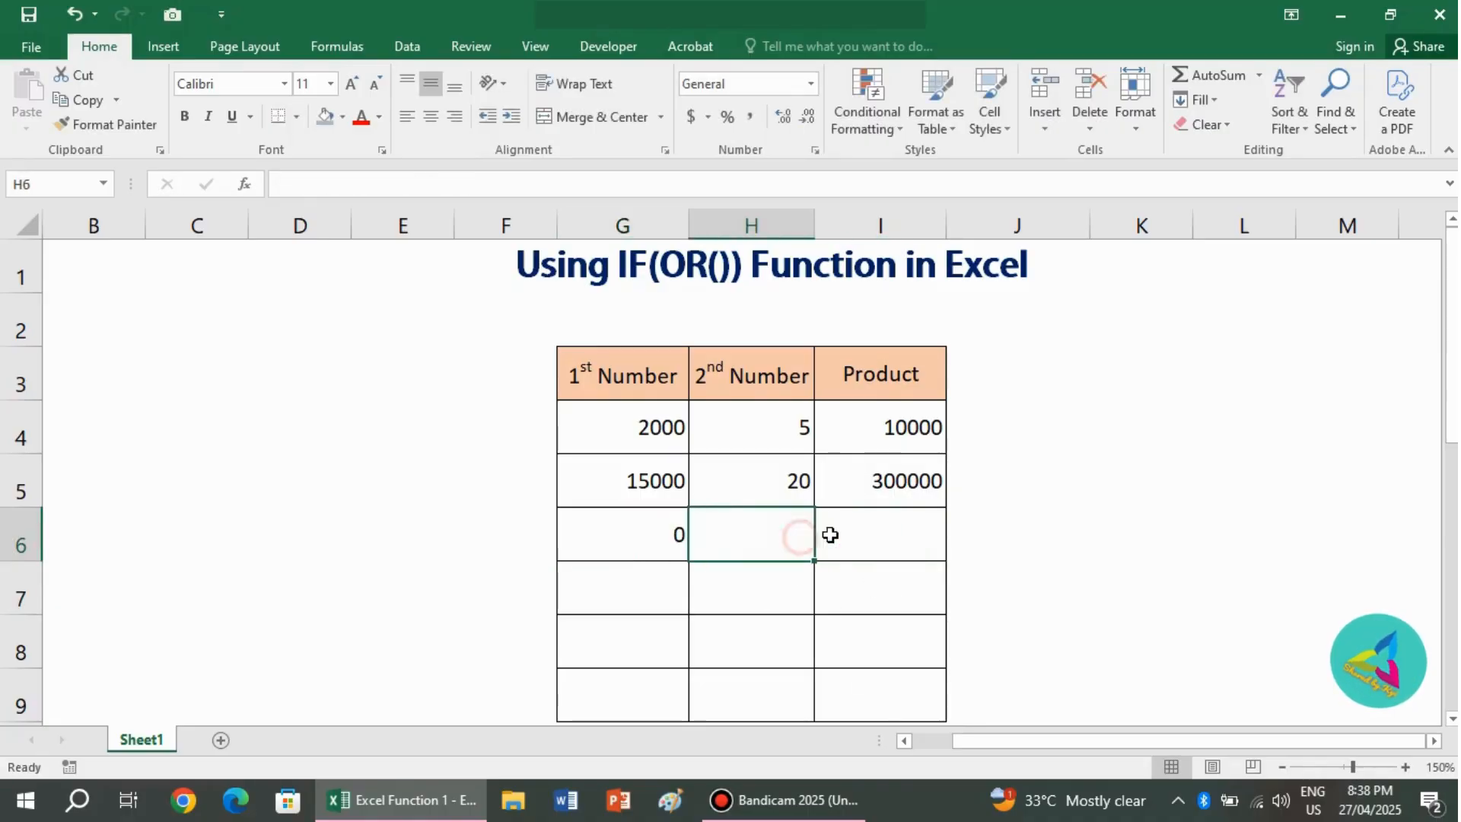
pyautogui.click(652, 538)
pyautogui.click(770, 542)
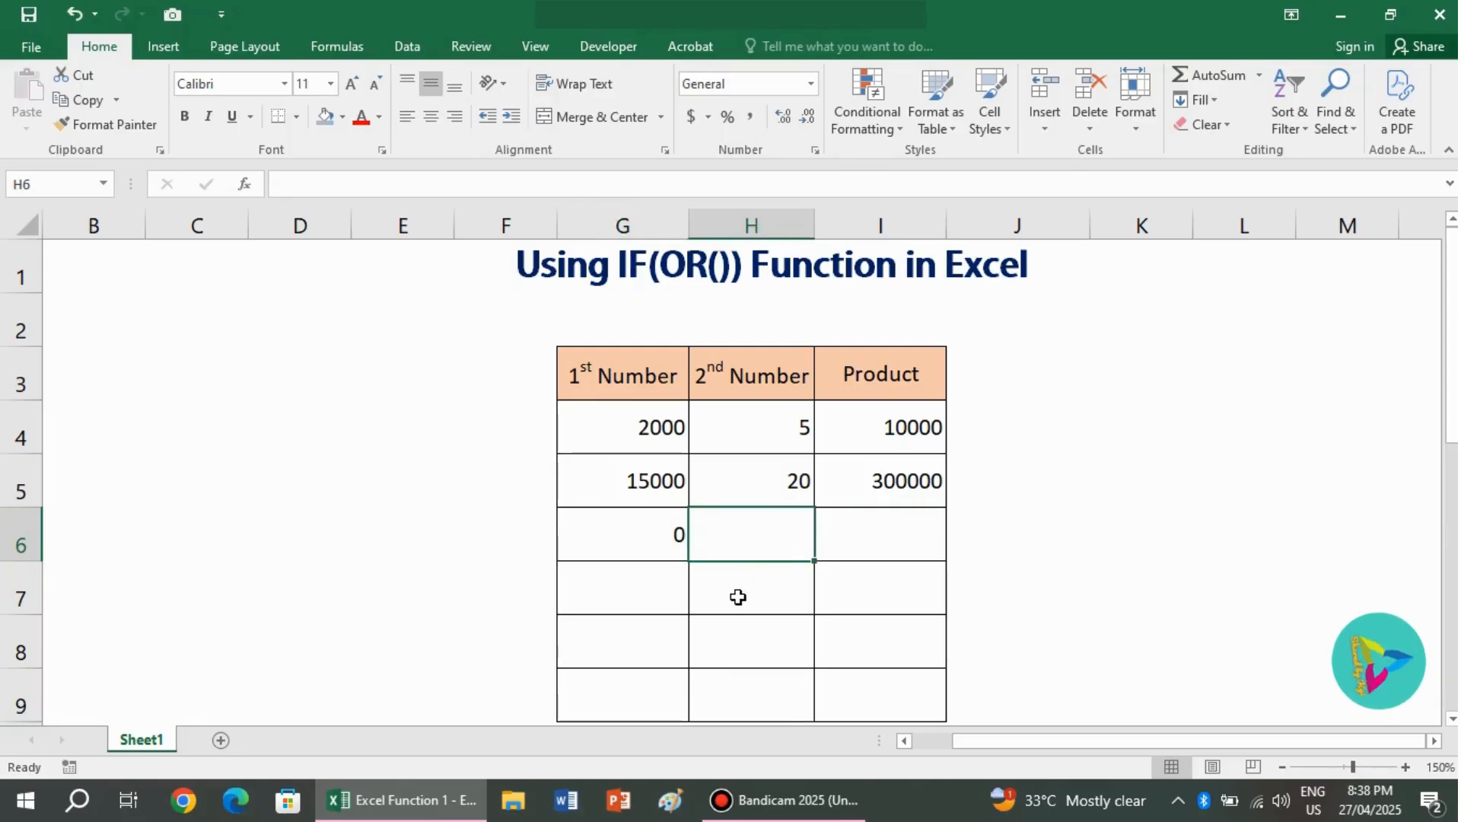
pyautogui.write('23')
pyautogui.press('Return')
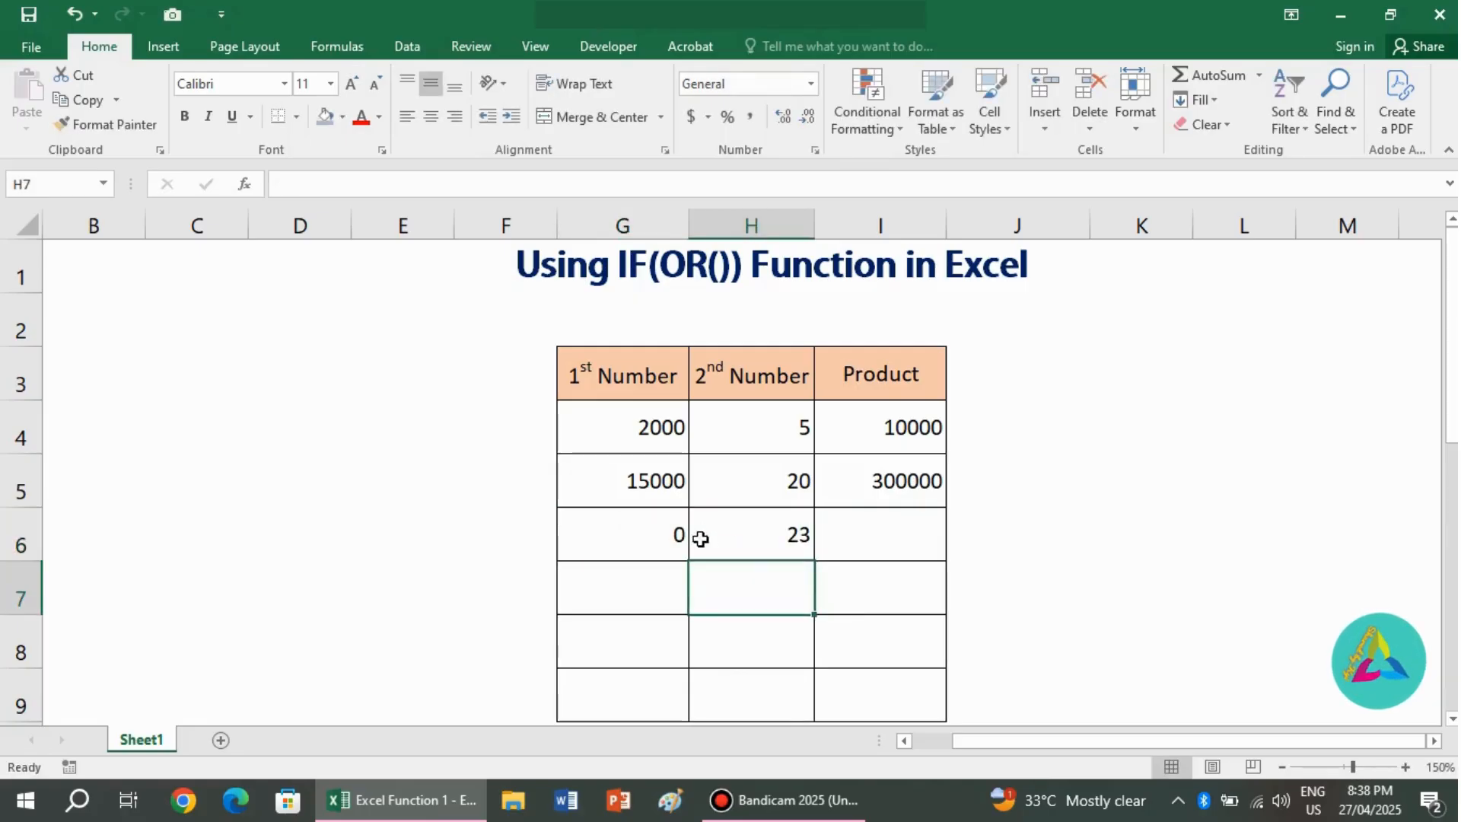
pyautogui.click(677, 541)
pyautogui.click(786, 541)
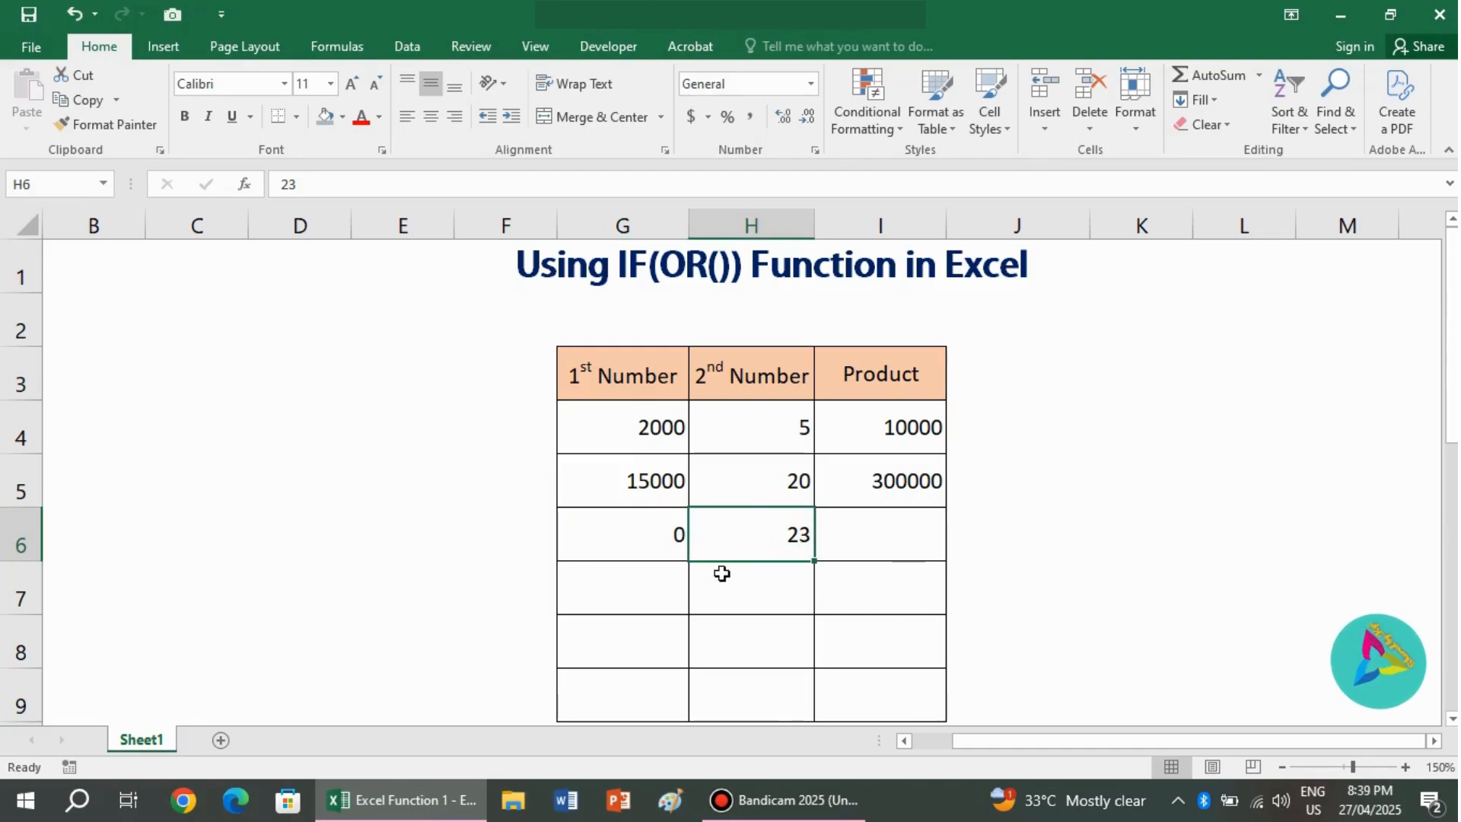
# Fill in row 7 with 43 as the 1st Number and 0 as the 2nd Number, and check the Product cells of rows 6 and 7
pyautogui.click(757, 598)
pyautogui.write('0')
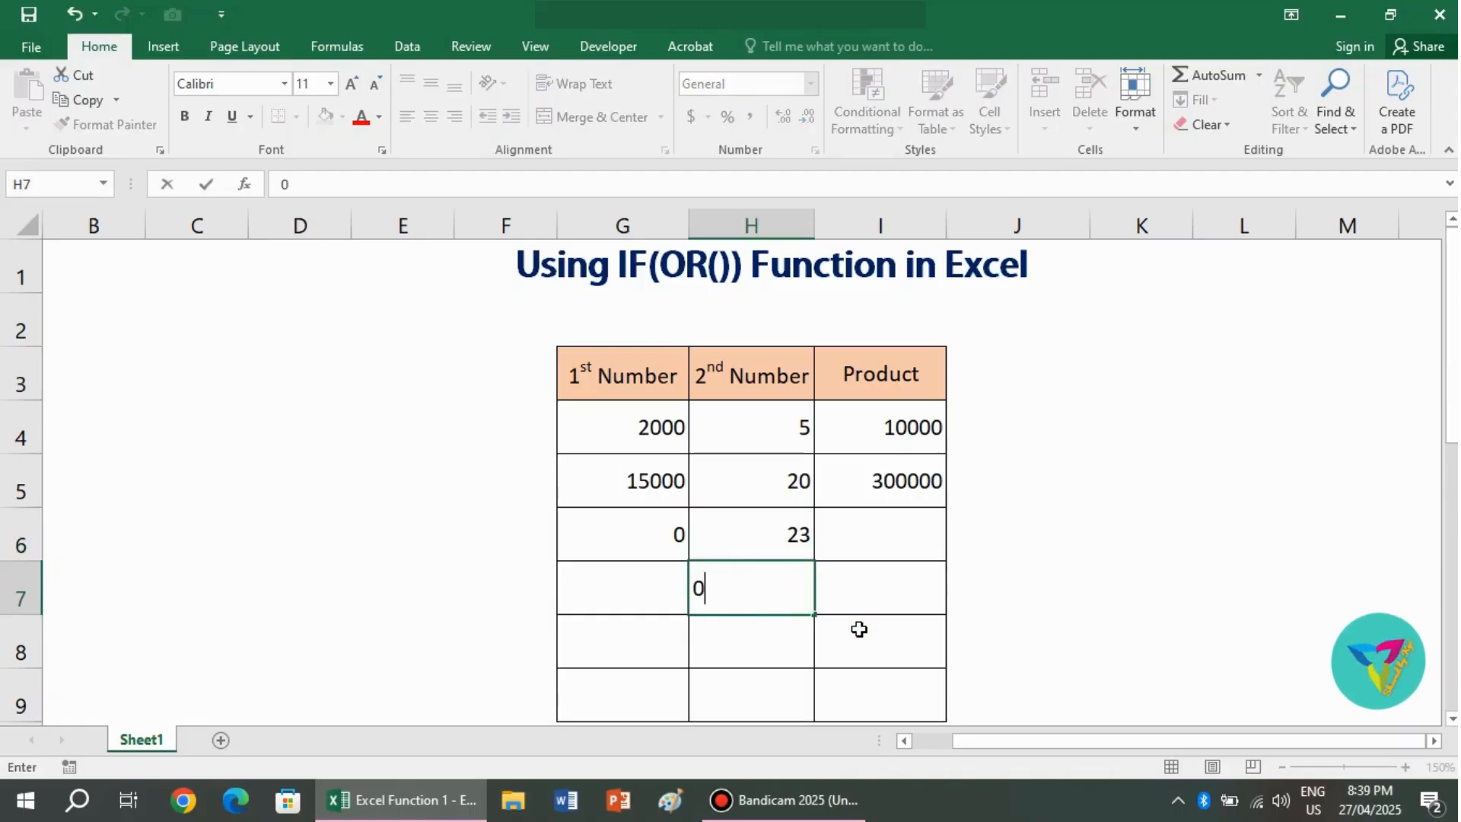
pyautogui.click(640, 592)
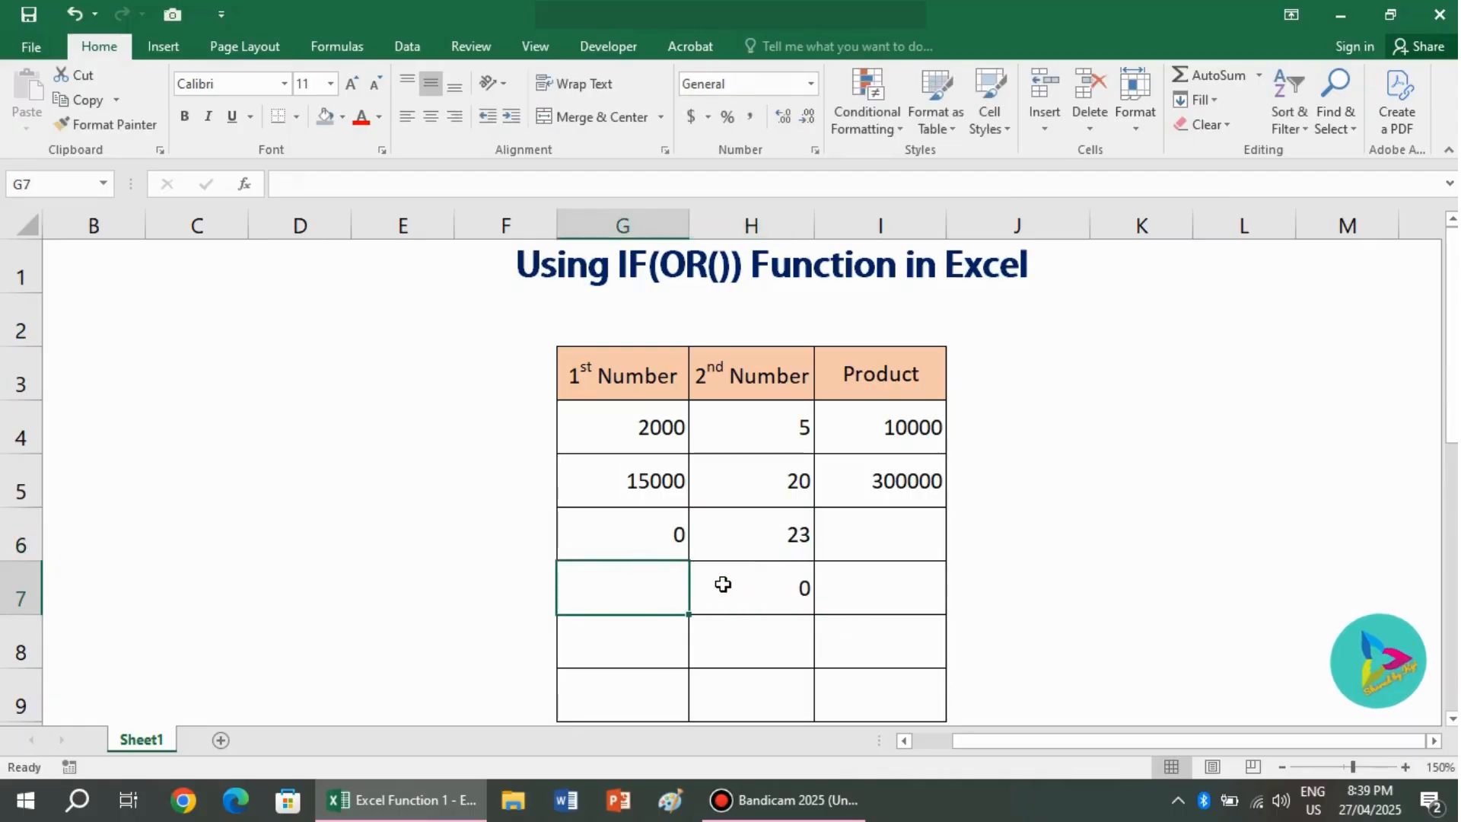
pyautogui.write('43')
pyautogui.press('Return')
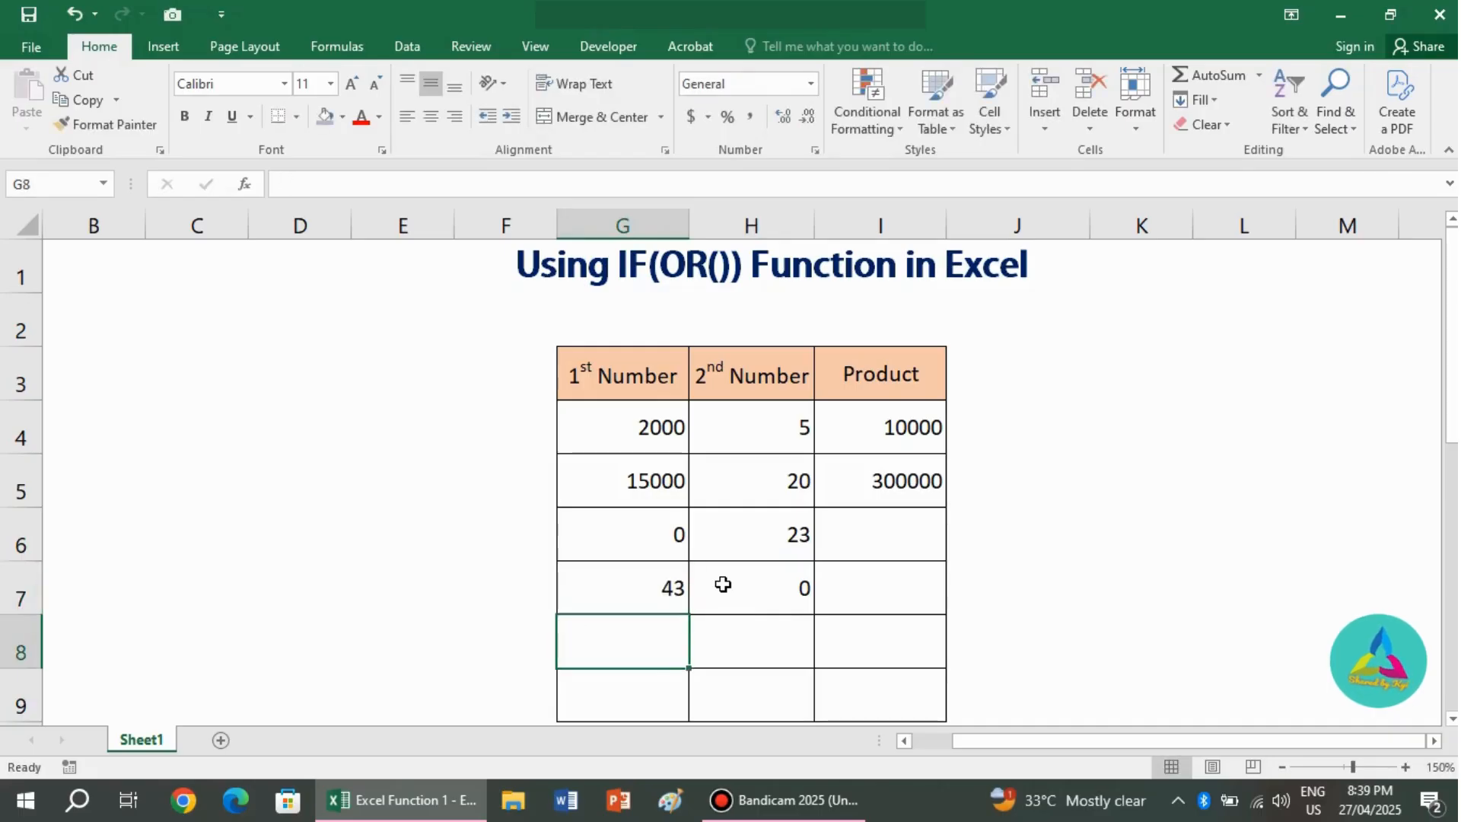
pyautogui.click(856, 578)
pyautogui.click(874, 525)
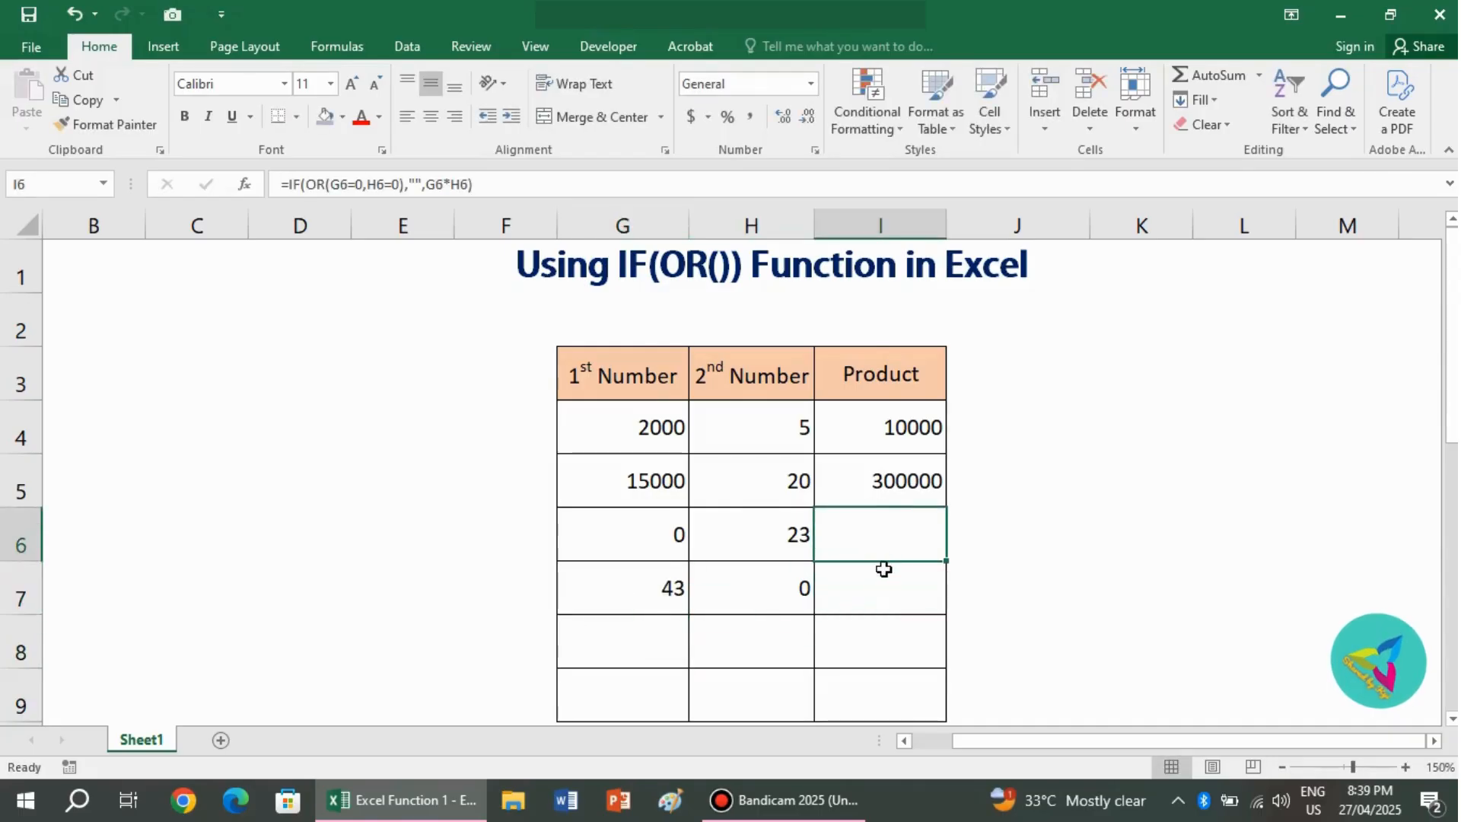
pyautogui.click(888, 601)
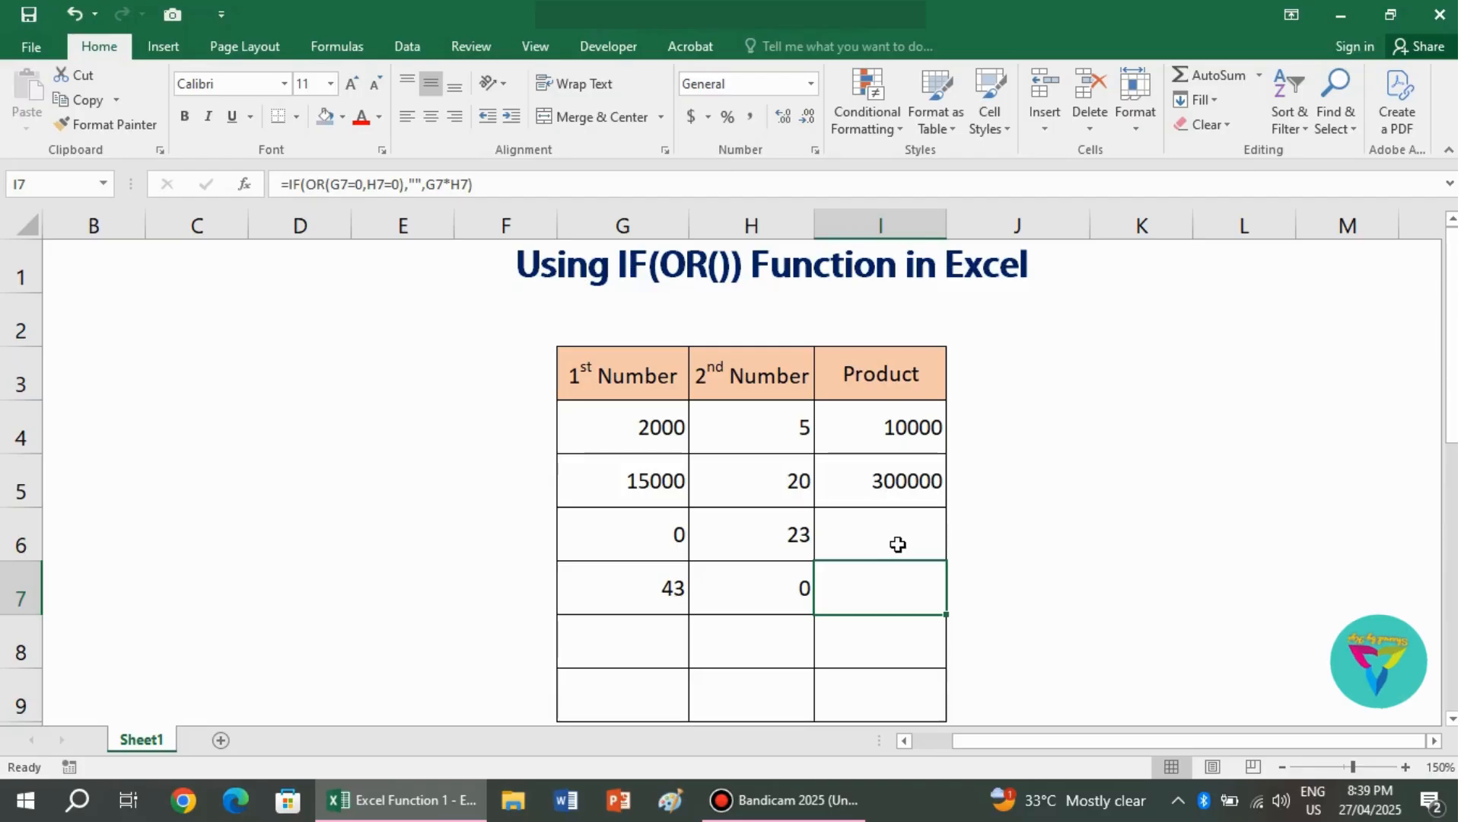
# Clear the existing formulas from the Product cells I4:I9
pyautogui.click(903, 482)
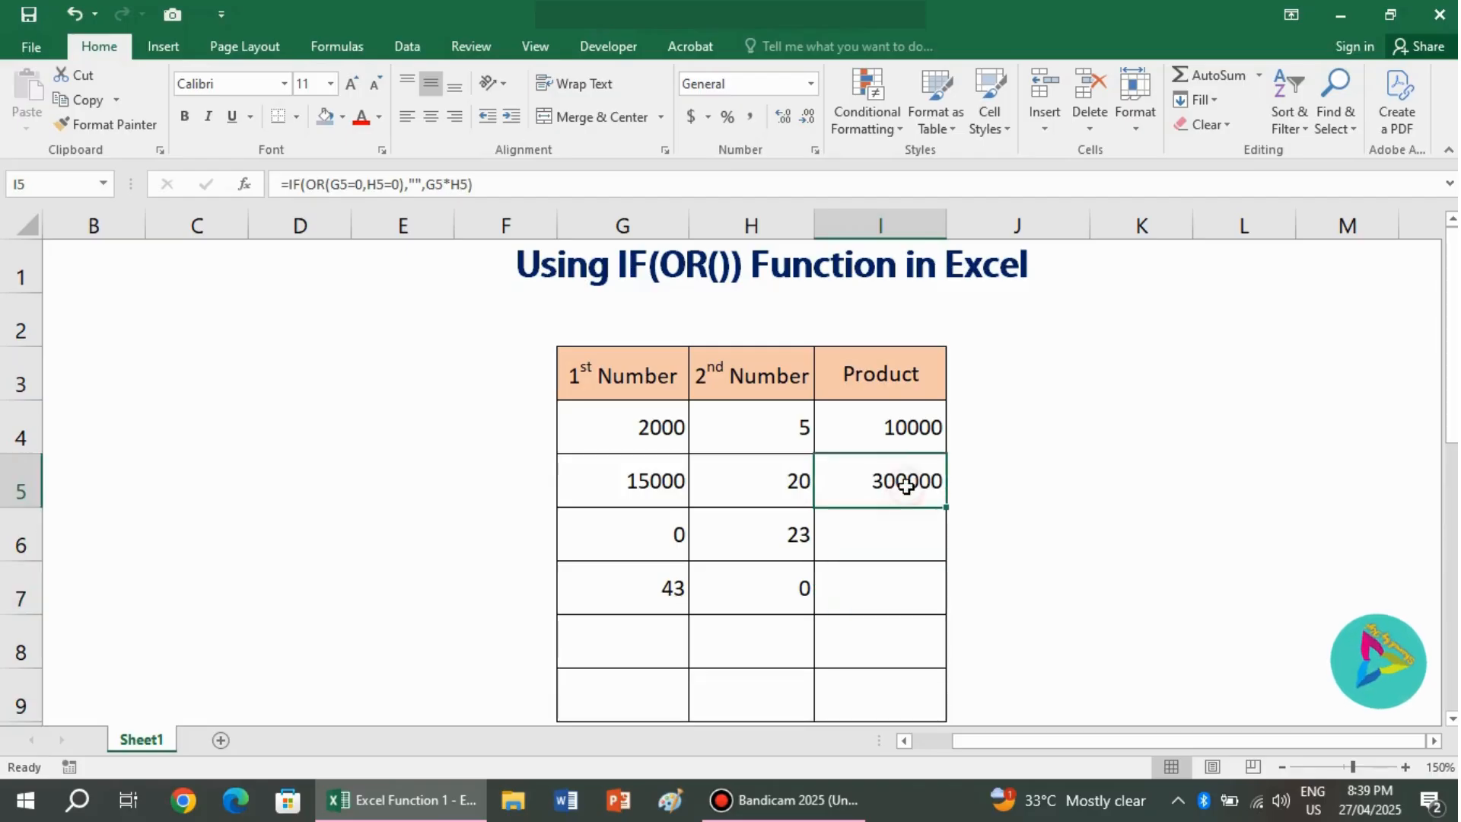
pyautogui.moveTo(903, 422); pyautogui.dragTo(906, 526)
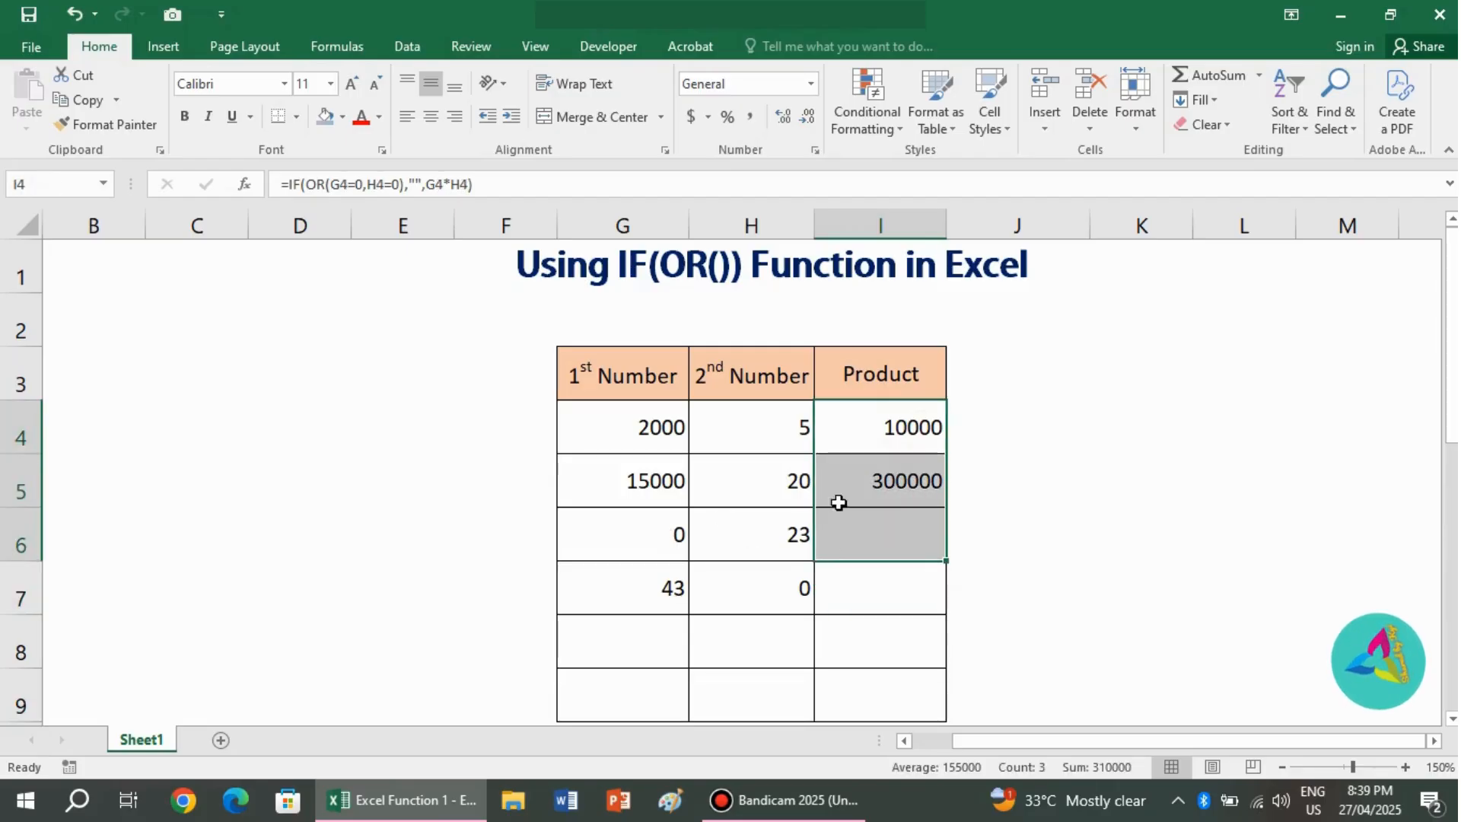
pyautogui.moveTo(890, 425); pyautogui.dragTo(906, 698)
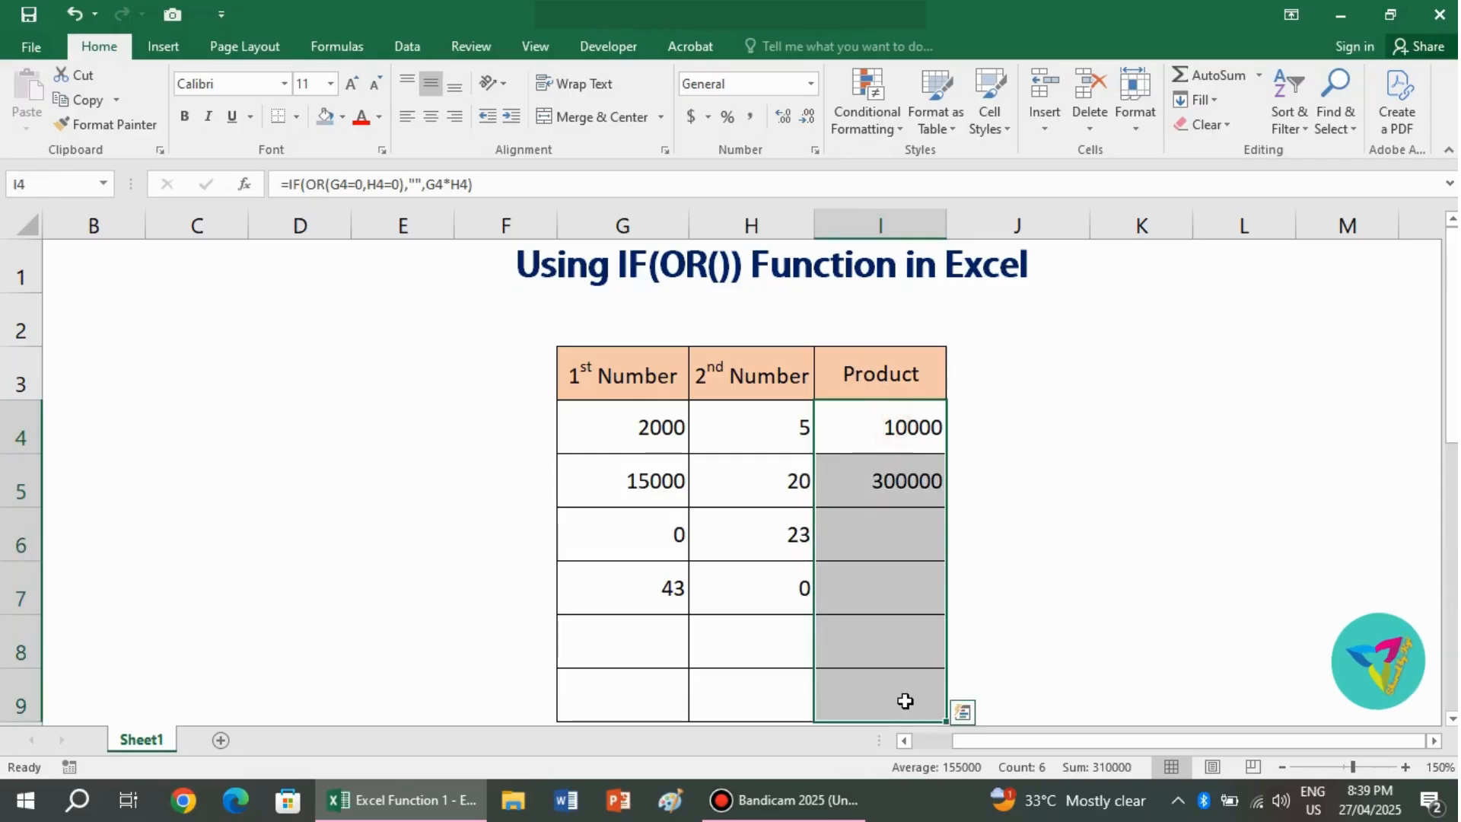
pyautogui.press('Delete')
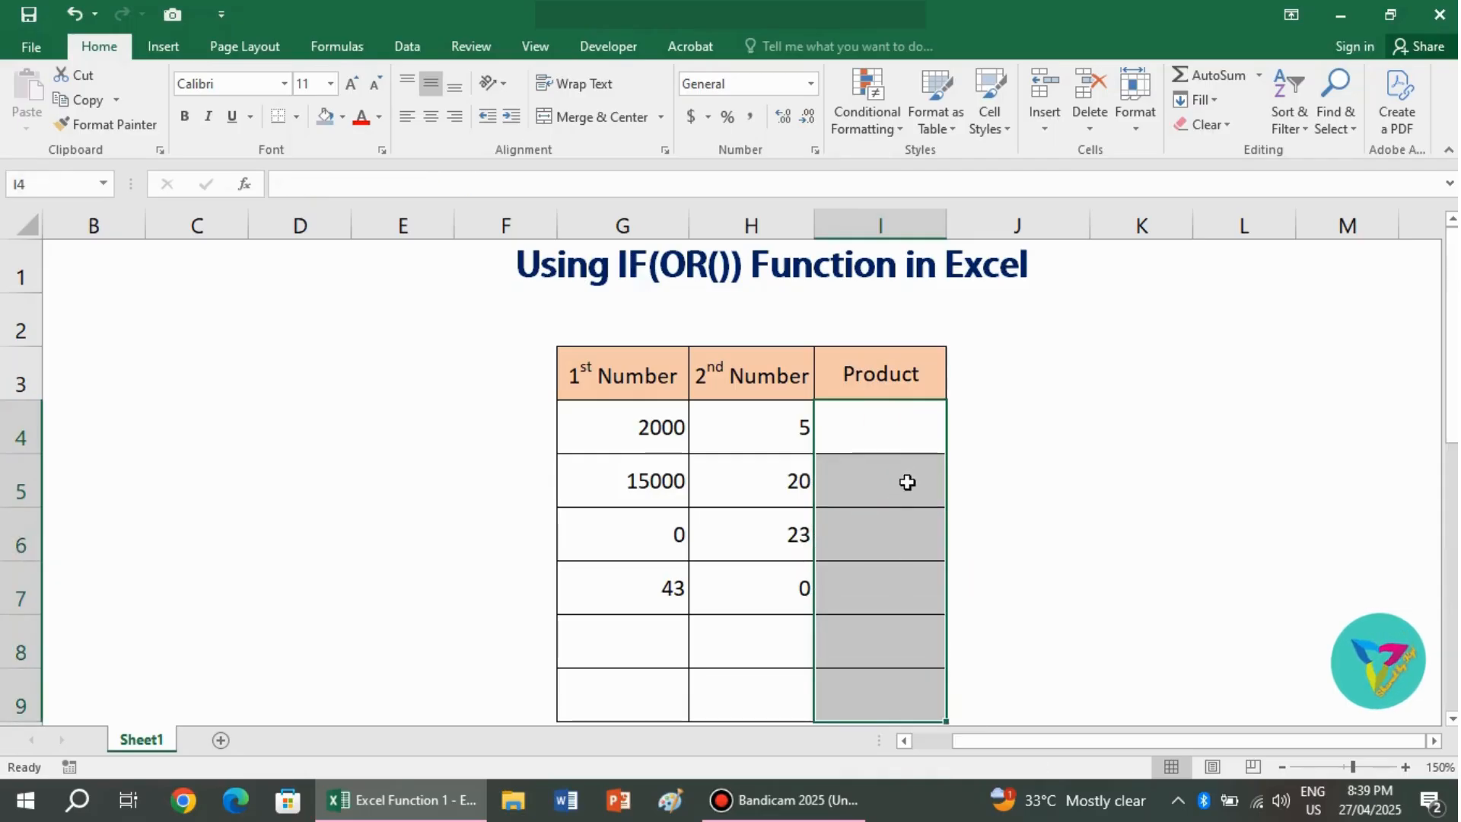
pyautogui.click(982, 437)
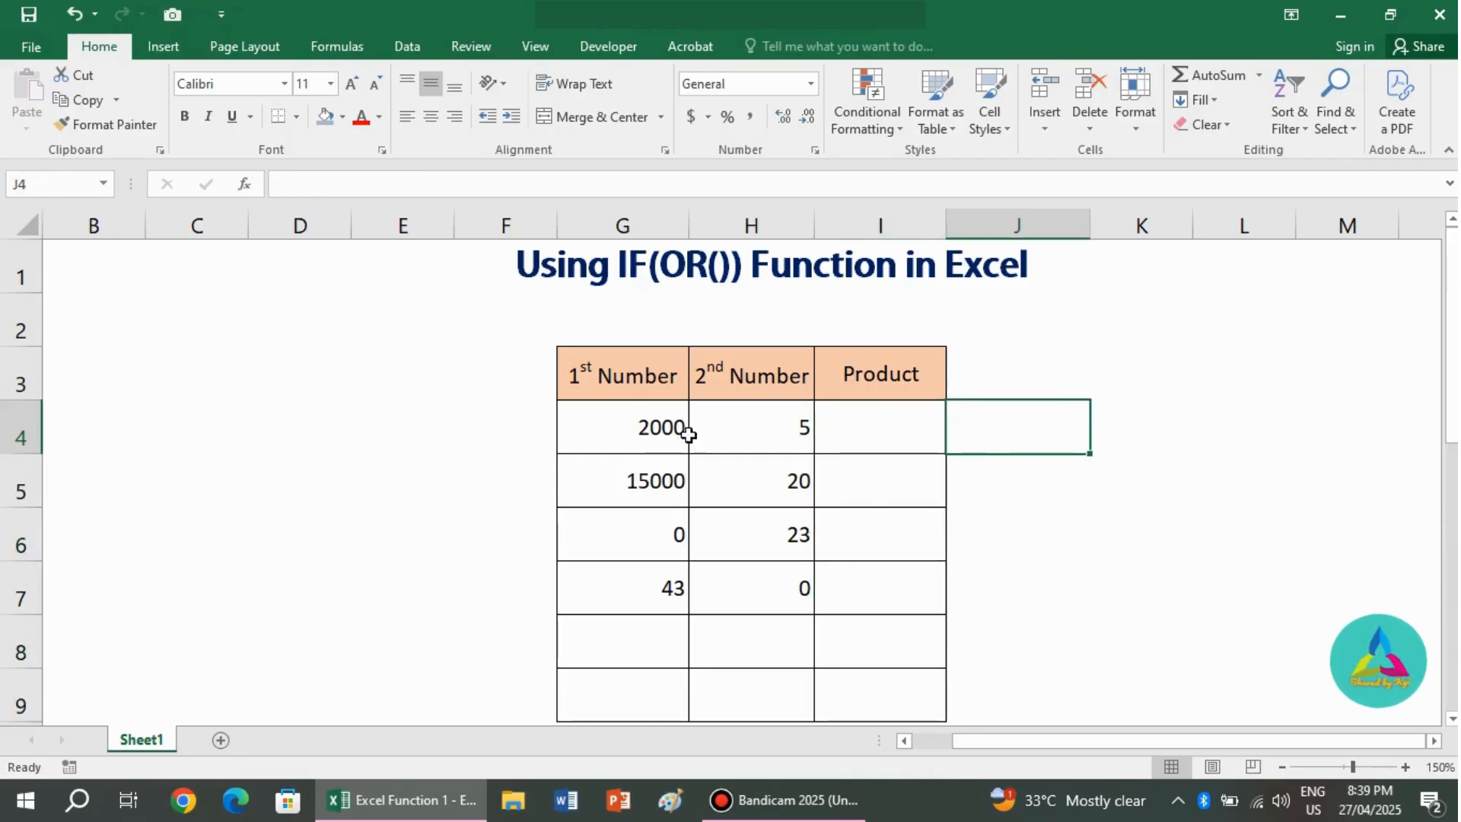
# Enter the formula =G4*H4 in Product cell I4 and fill it down to I9
pyautogui.click(877, 424)
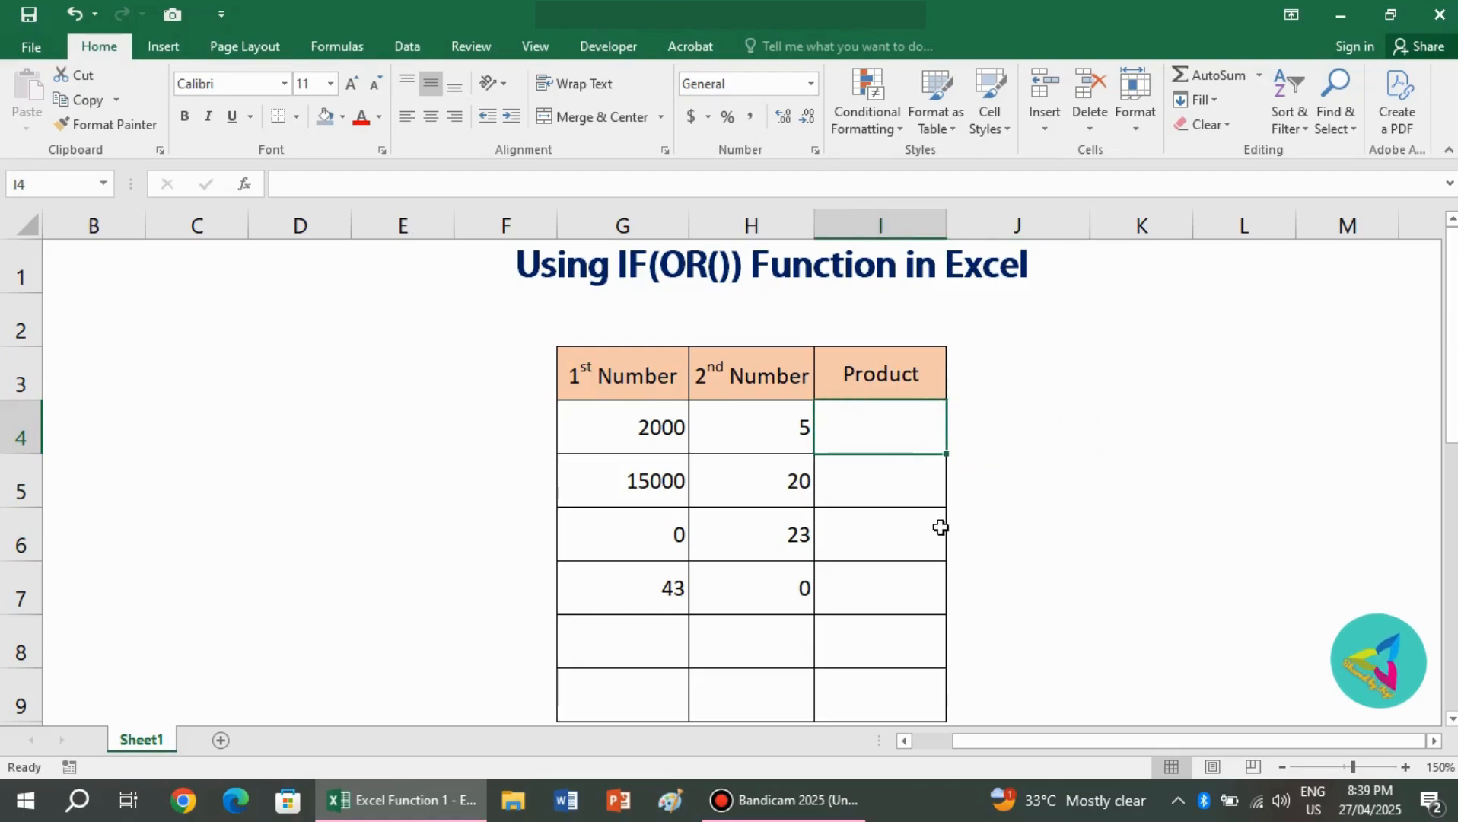
pyautogui.write('=')
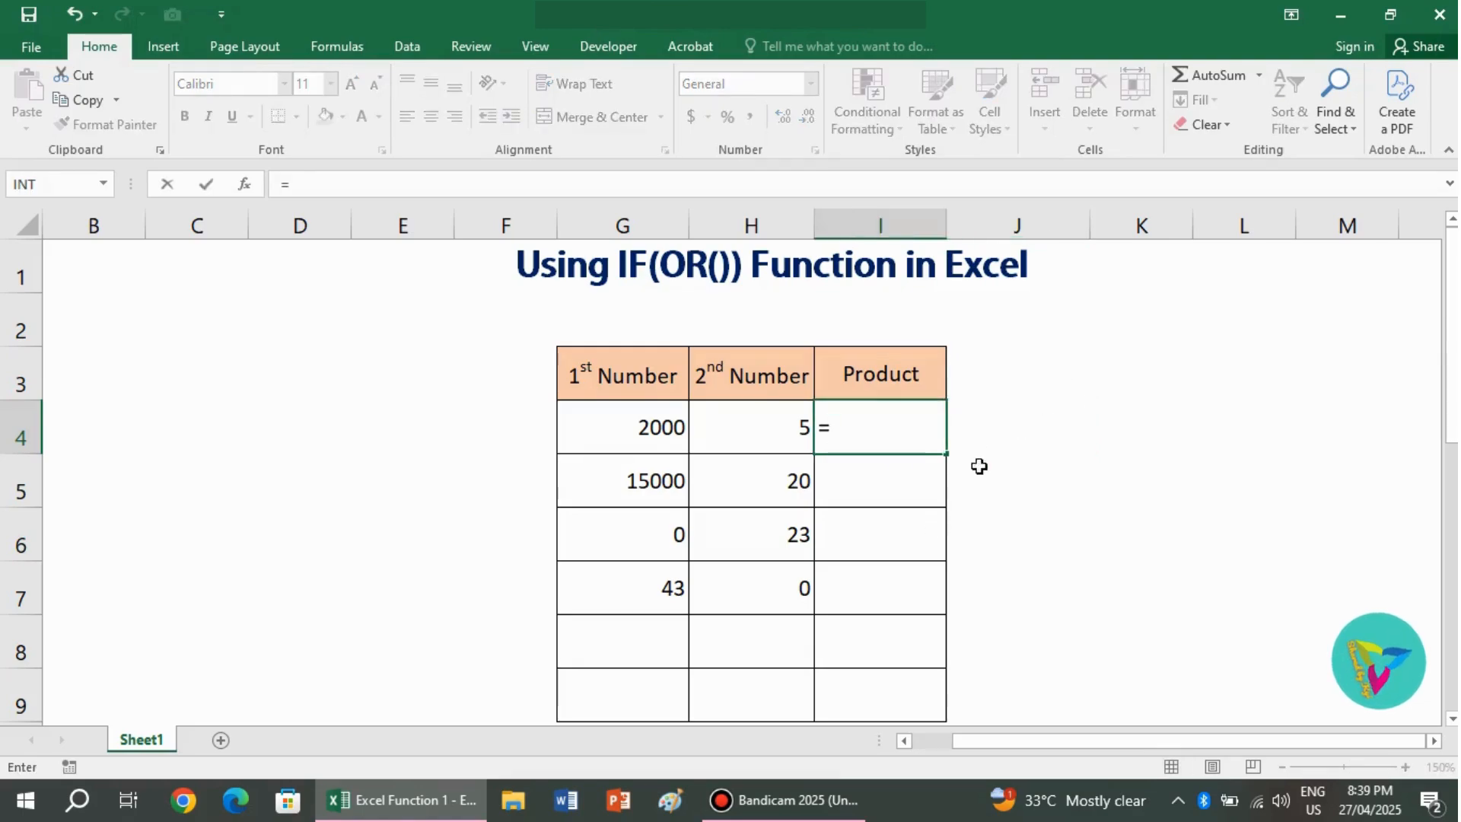
pyautogui.click(685, 432)
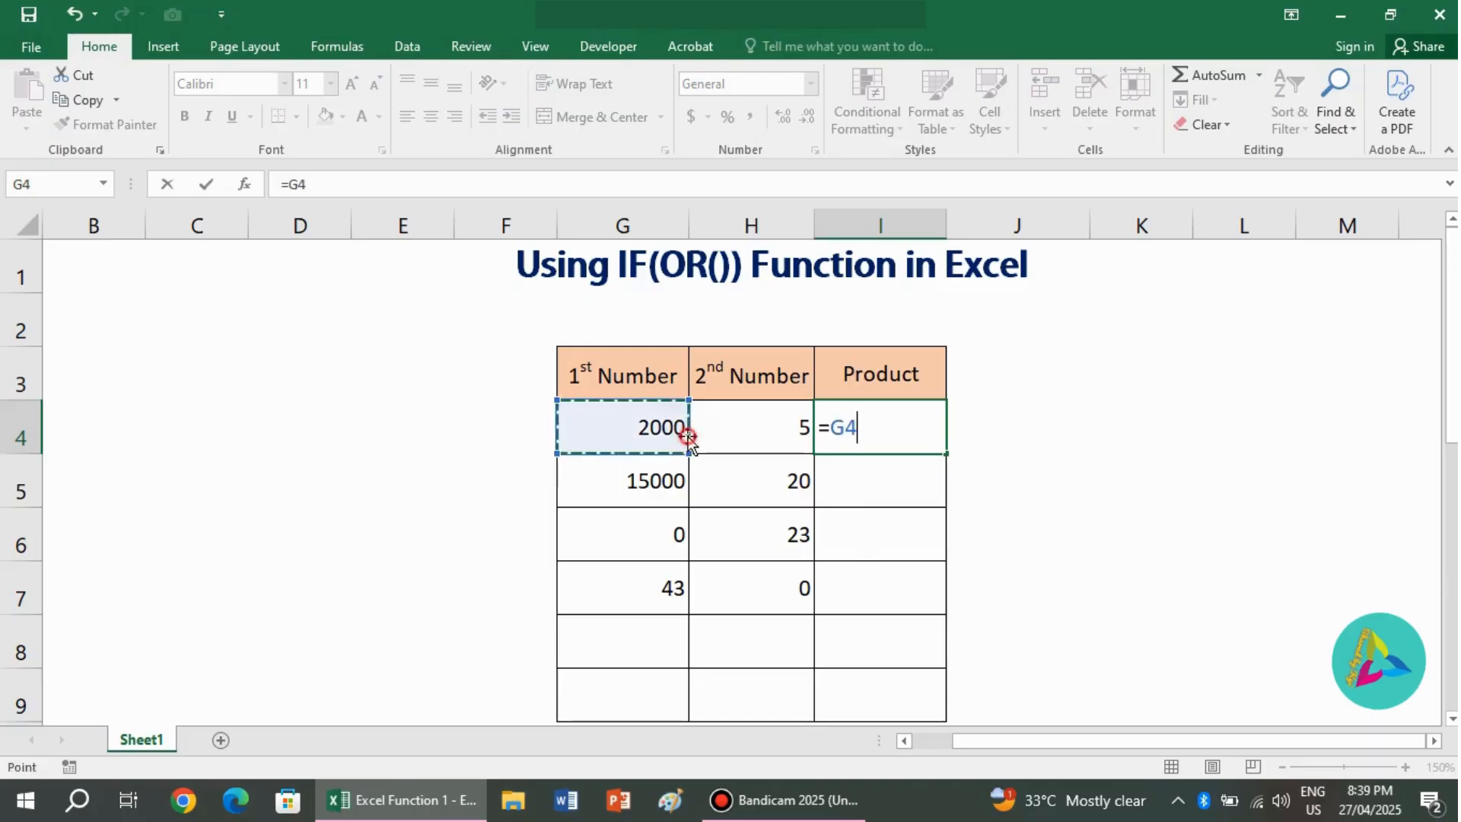
pyautogui.write('*')
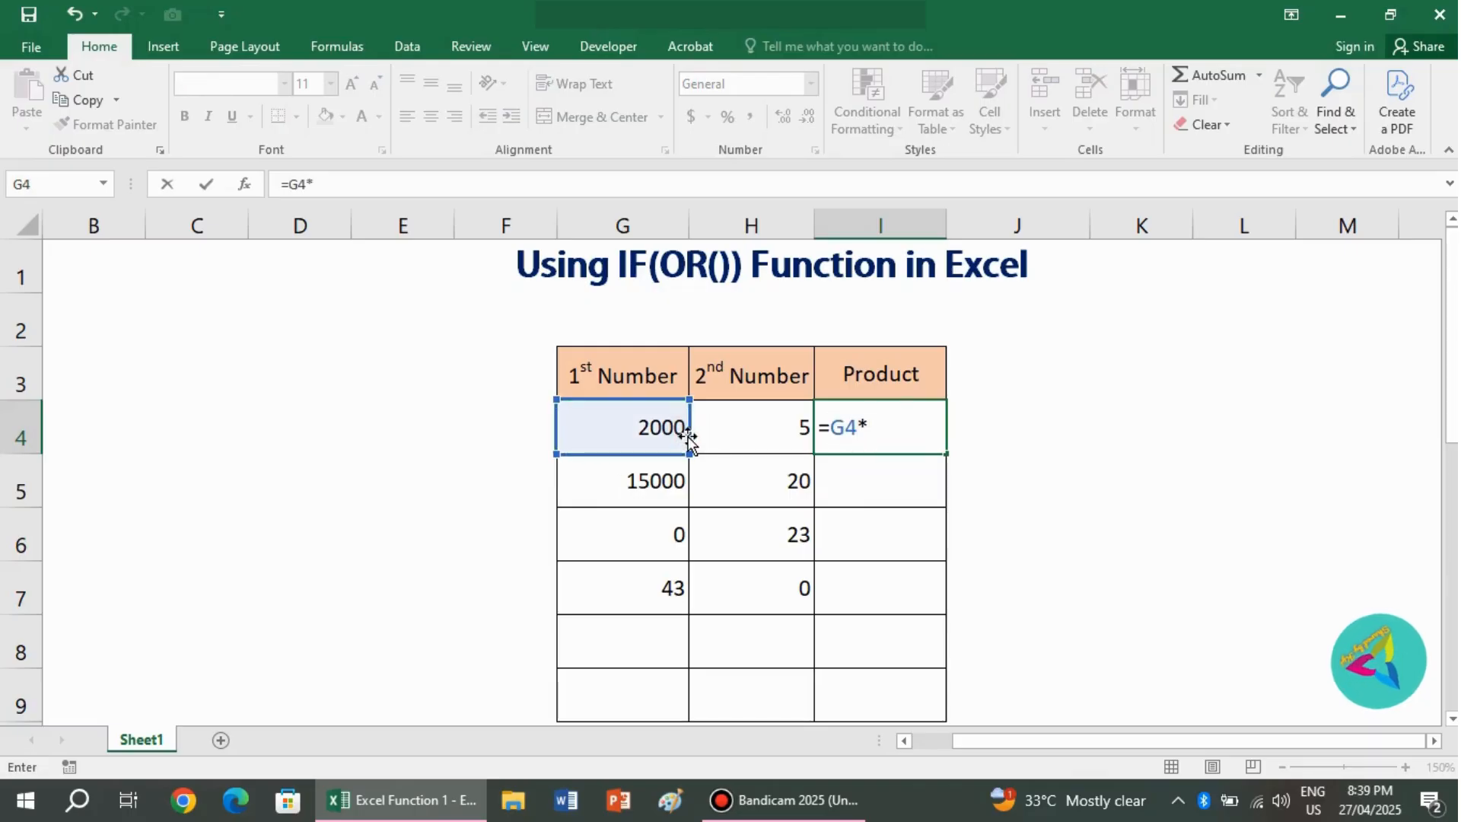
pyautogui.click(788, 428)
pyautogui.press('Return')
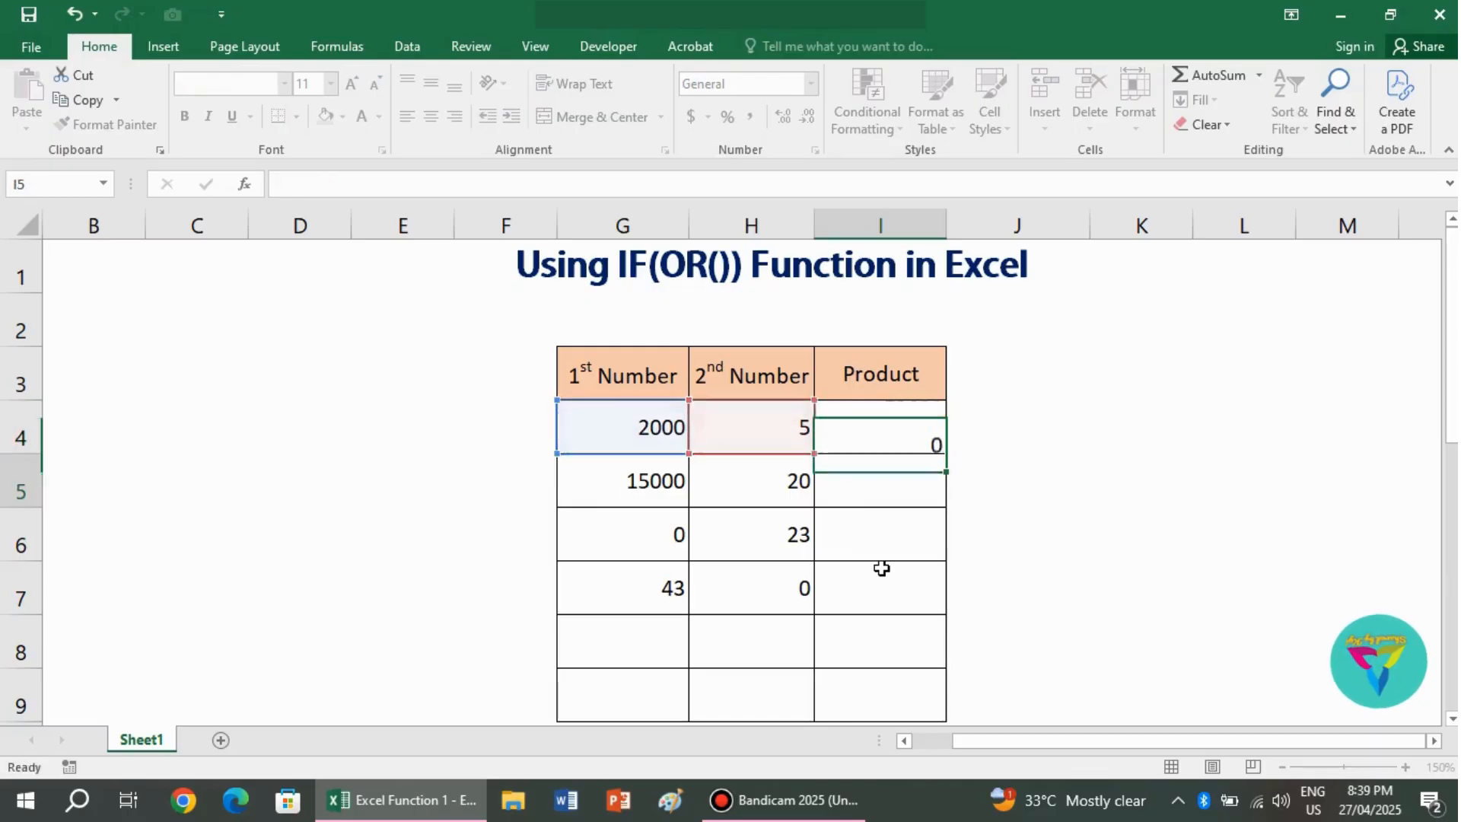
pyautogui.click(923, 424)
pyautogui.moveTo(944, 453); pyautogui.dragTo(921, 702)
# Examine the Product cells in rows 6 to 9 and how they relate to the zero and empty number cells
pyautogui.click(916, 537)
pyautogui.click(599, 521)
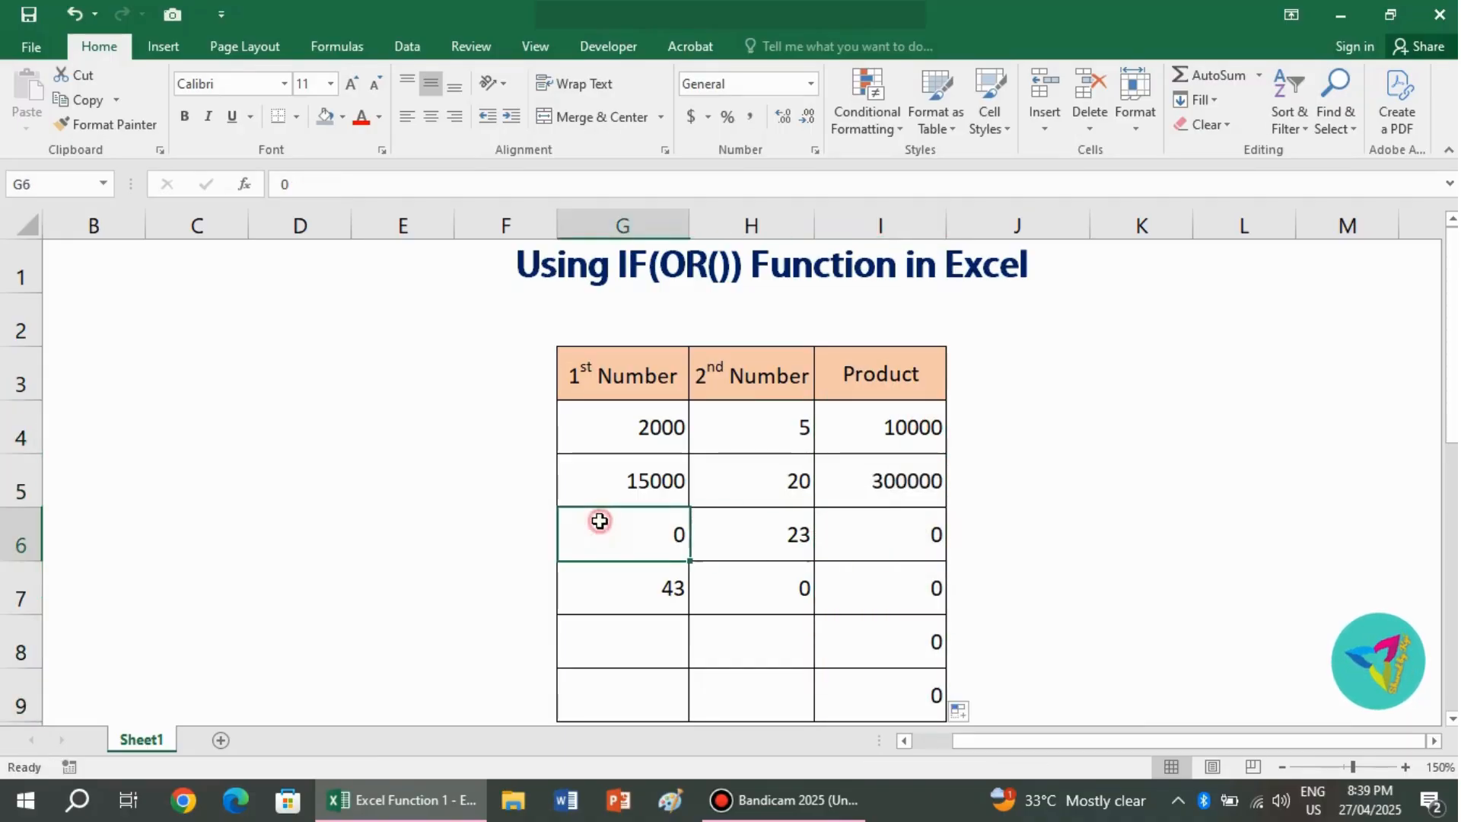
pyautogui.click(767, 596)
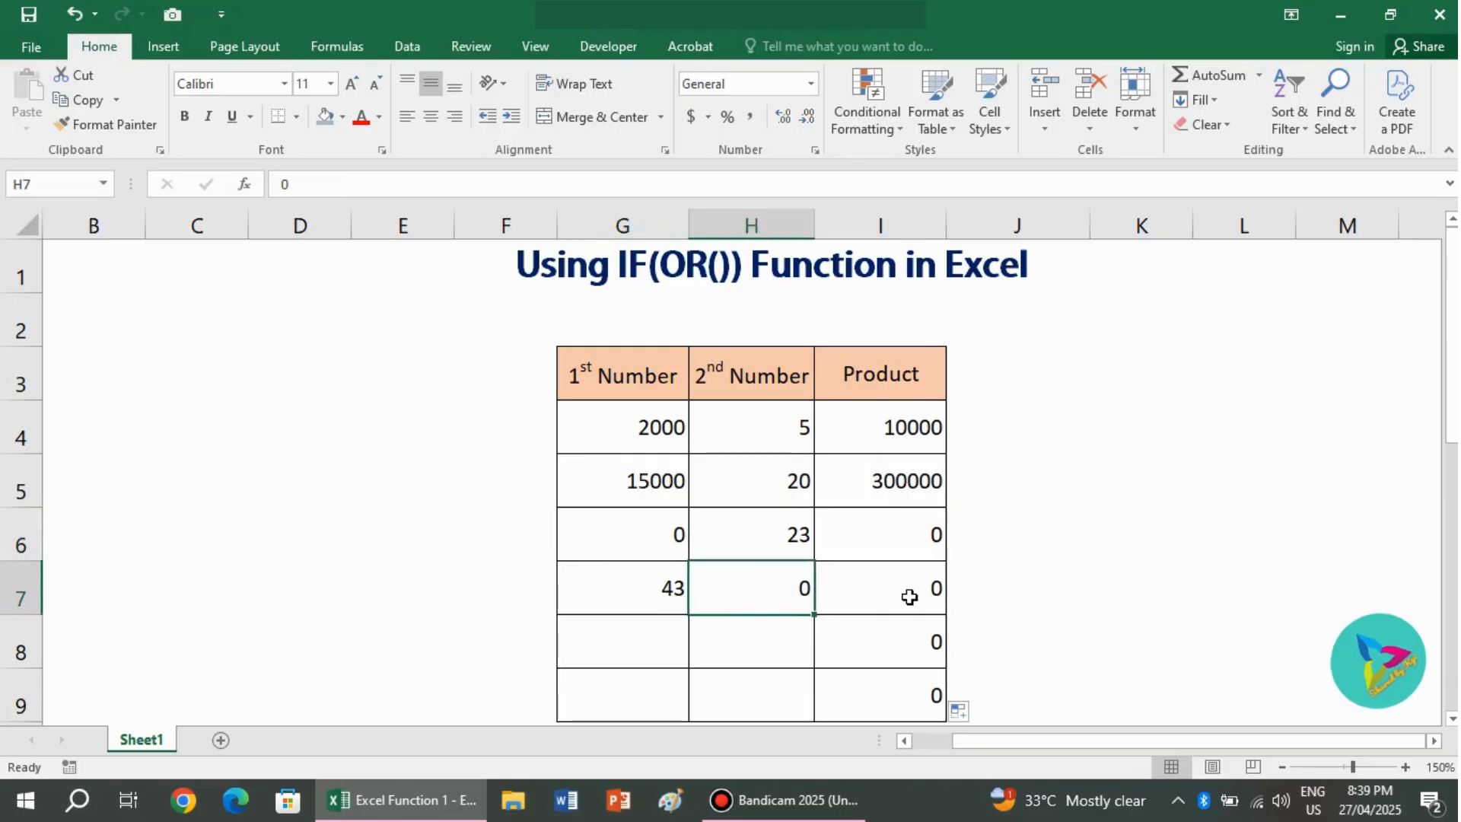
pyautogui.click(904, 531)
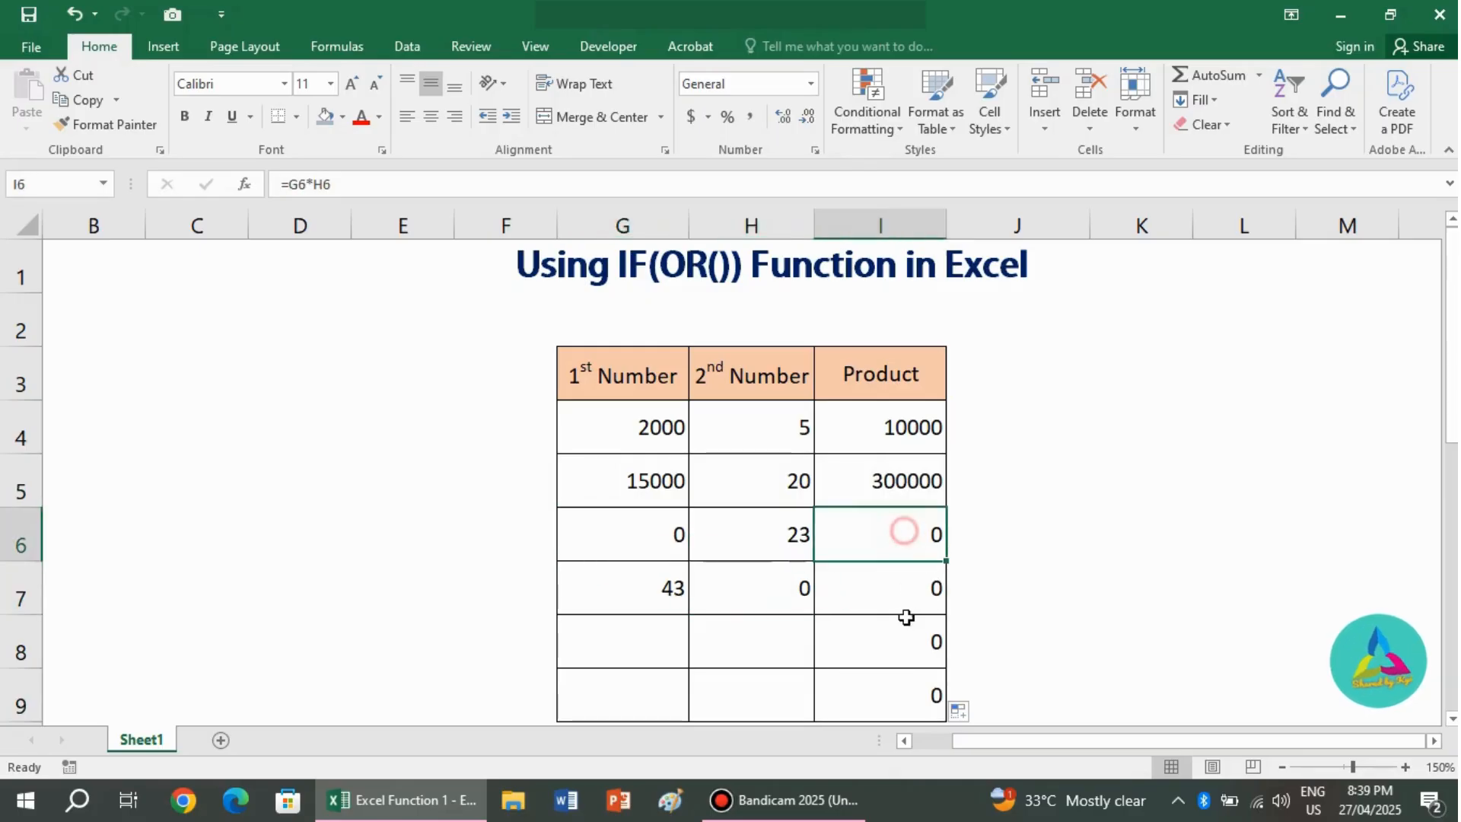
pyautogui.click(906, 595)
pyautogui.click(913, 653)
pyautogui.click(906, 688)
pyautogui.click(899, 646)
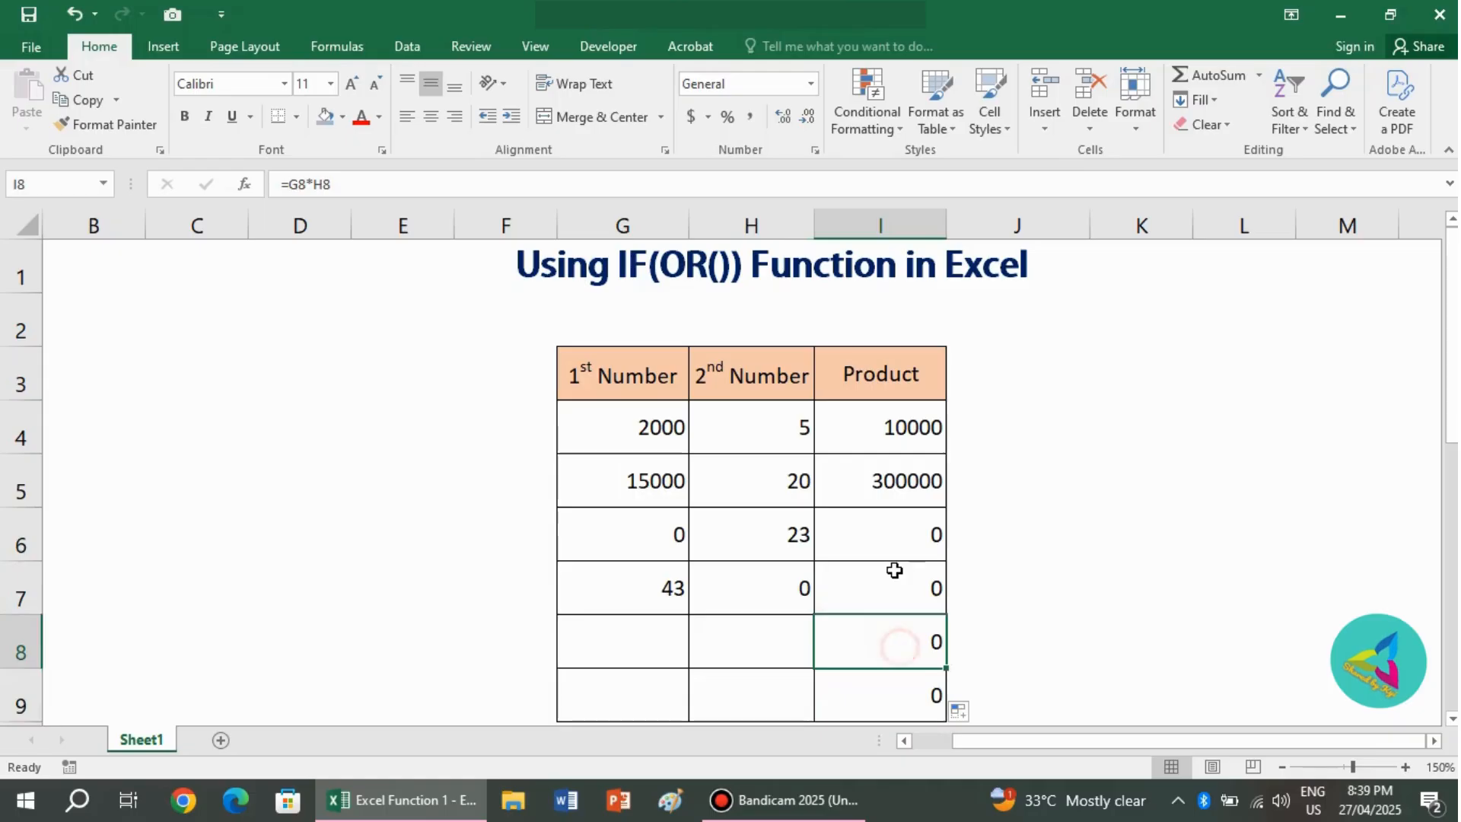
pyautogui.click(894, 570)
pyautogui.click(889, 520)
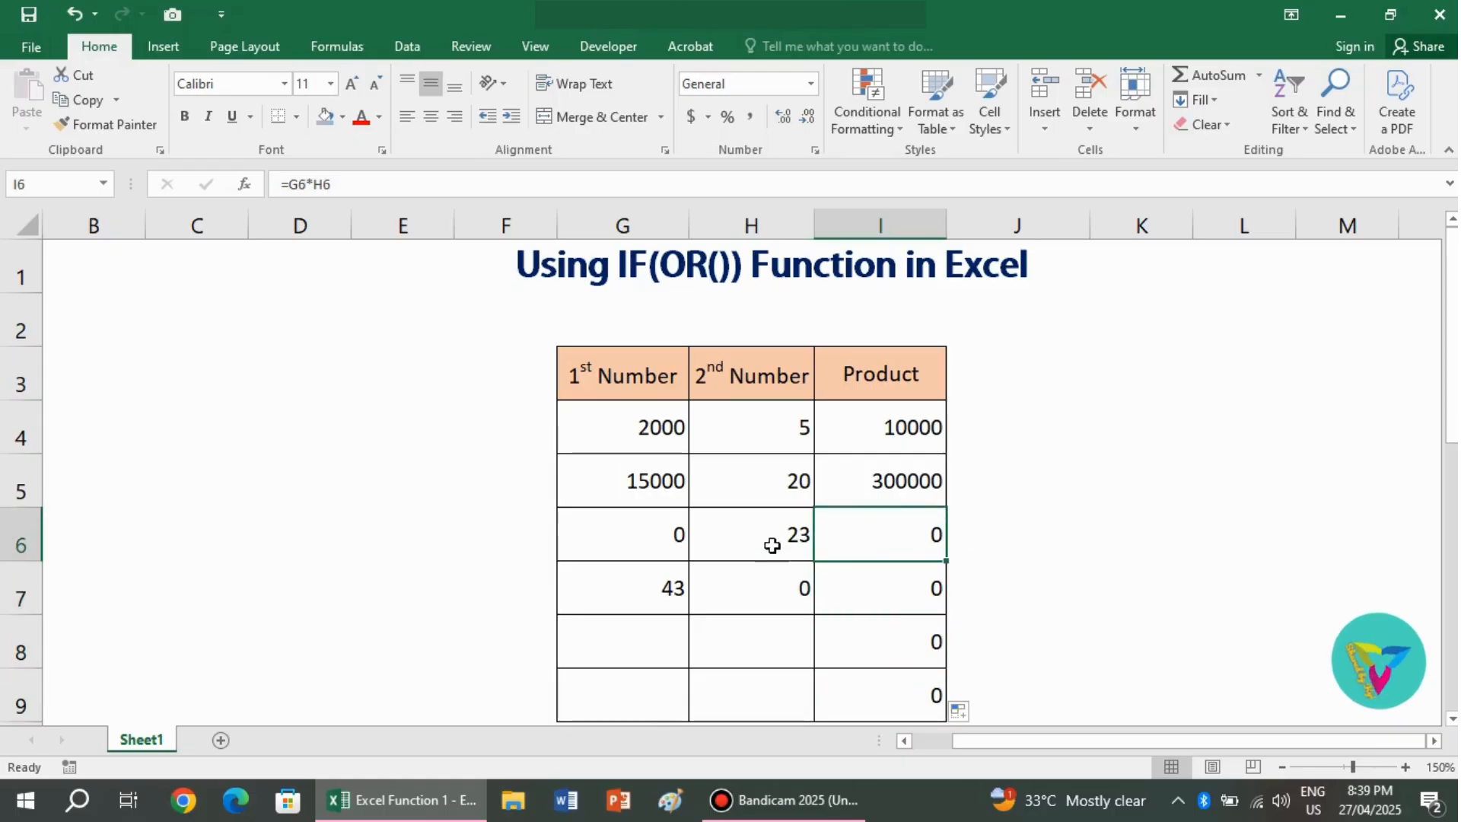
pyautogui.click(772, 545)
pyautogui.click(902, 531)
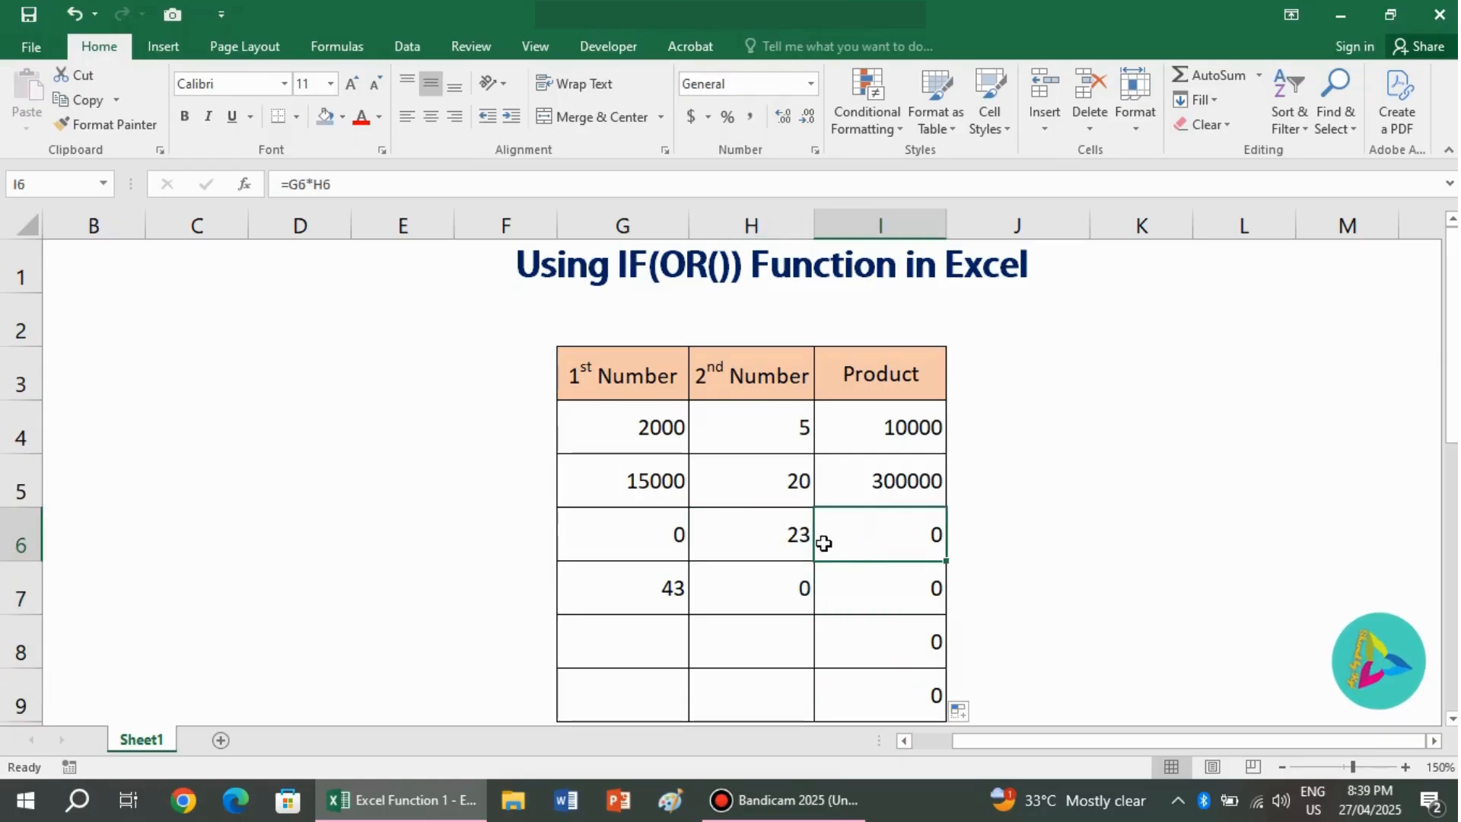
pyautogui.click(923, 600)
# Replace the formula in Product cell I4 with the opening of a nested IF and OR formula, =IF(OR(
pyautogui.click(916, 436)
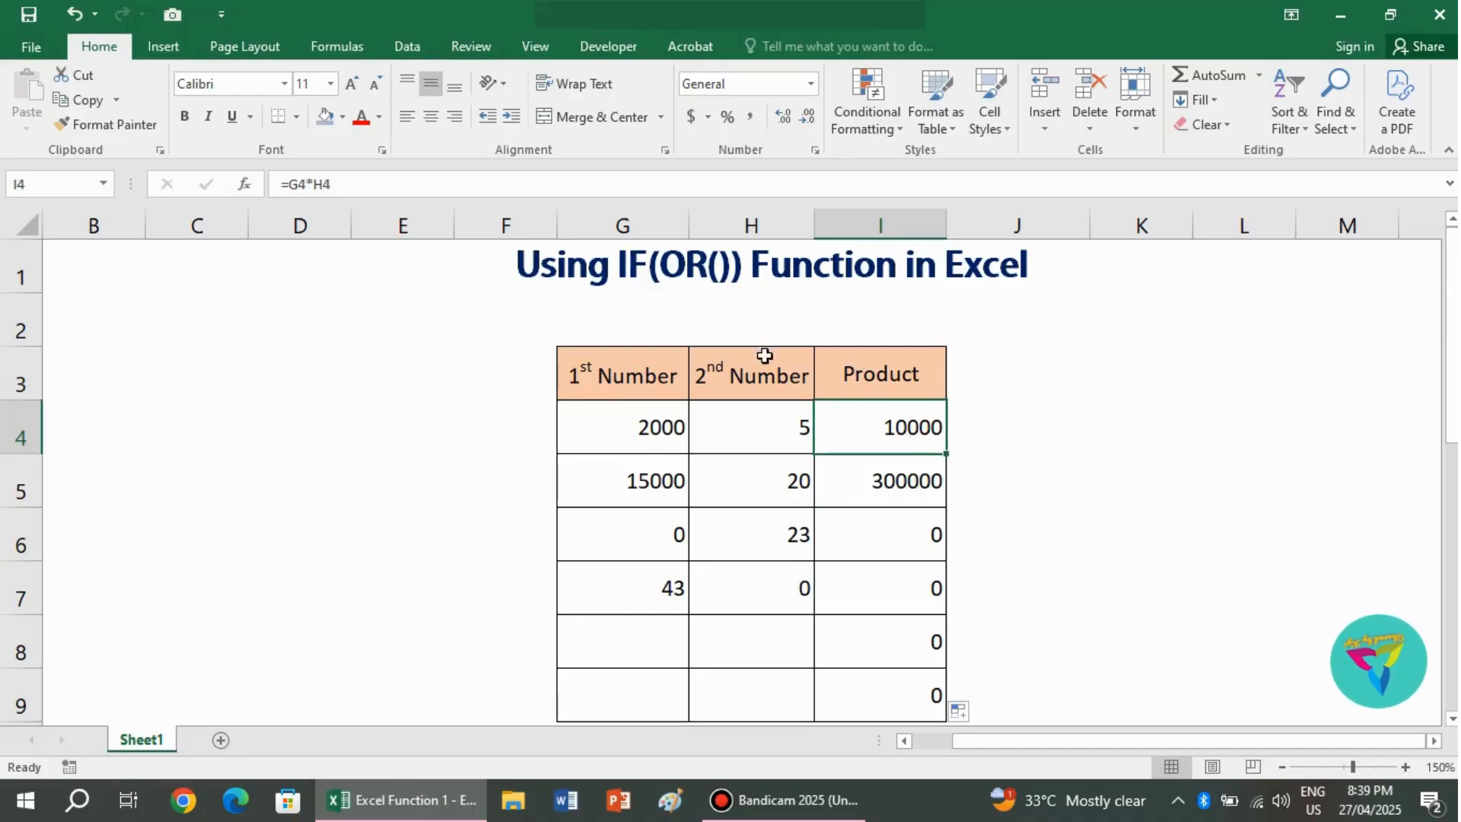
pyautogui.doubleClick(902, 439)
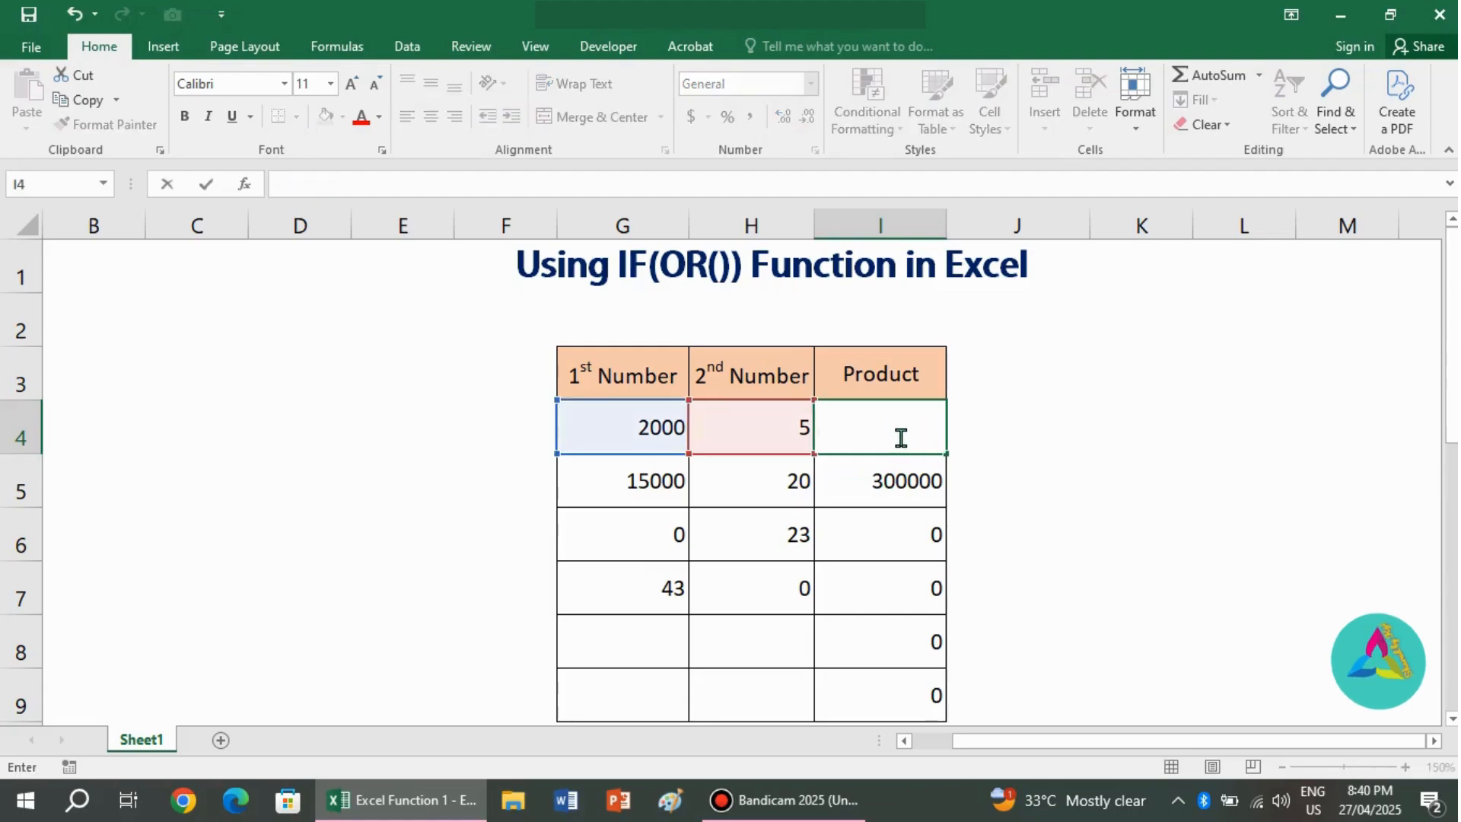
pyautogui.write('=')
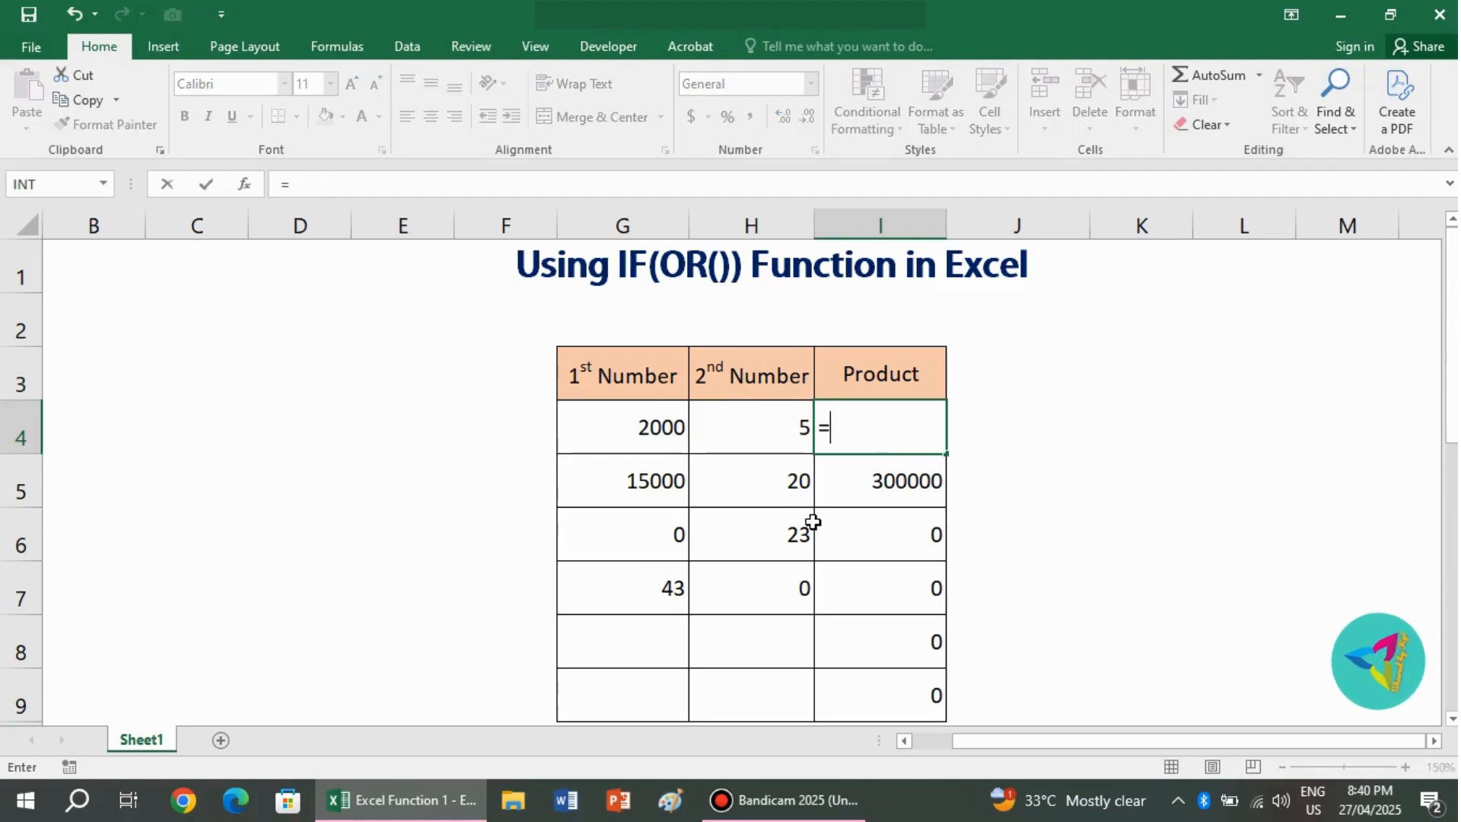
pyautogui.write('if')
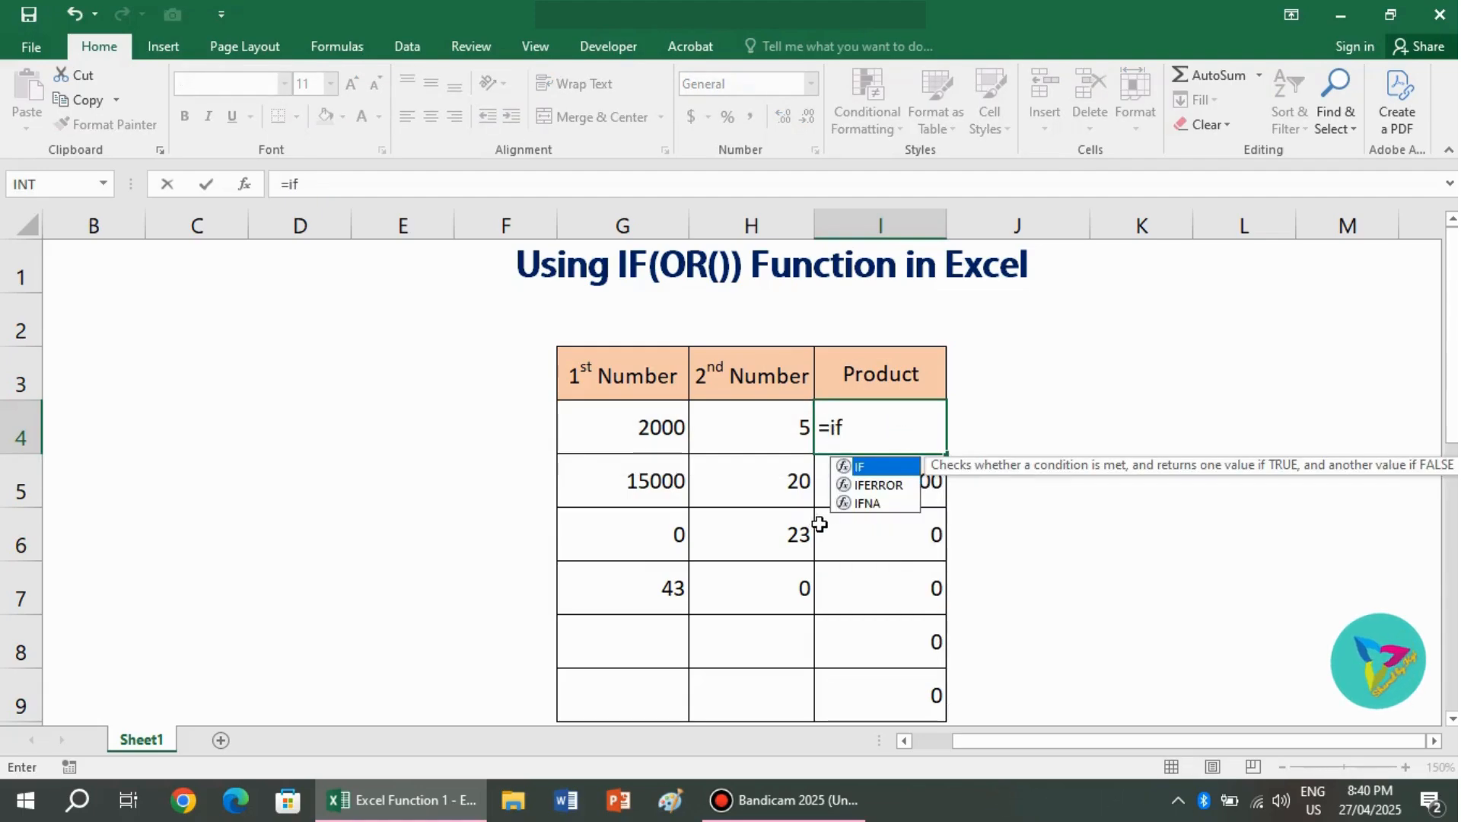
pyautogui.doubleClick(871, 466)
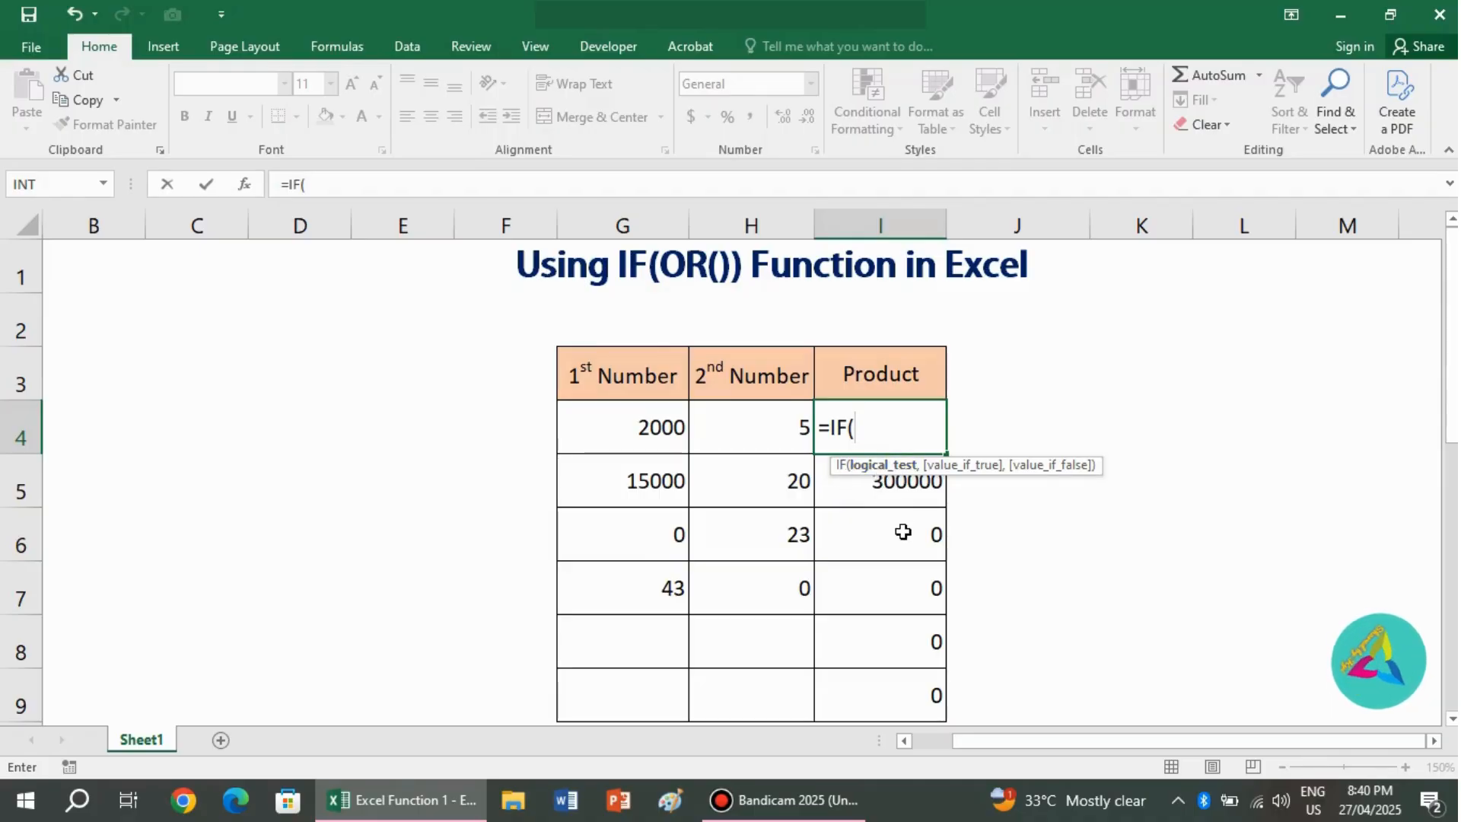
pyautogui.write('Or')
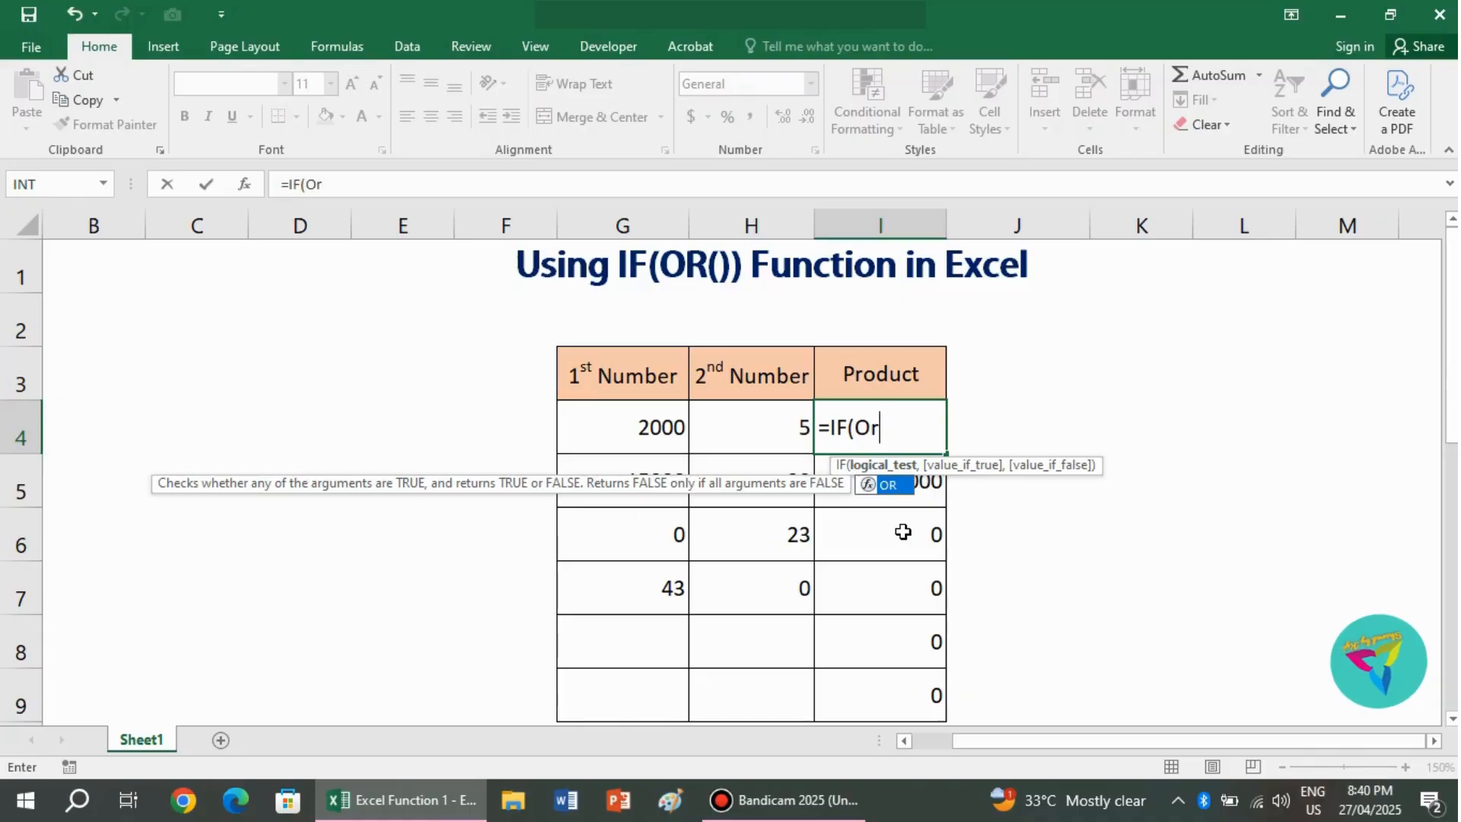
pyautogui.doubleClick(895, 485)
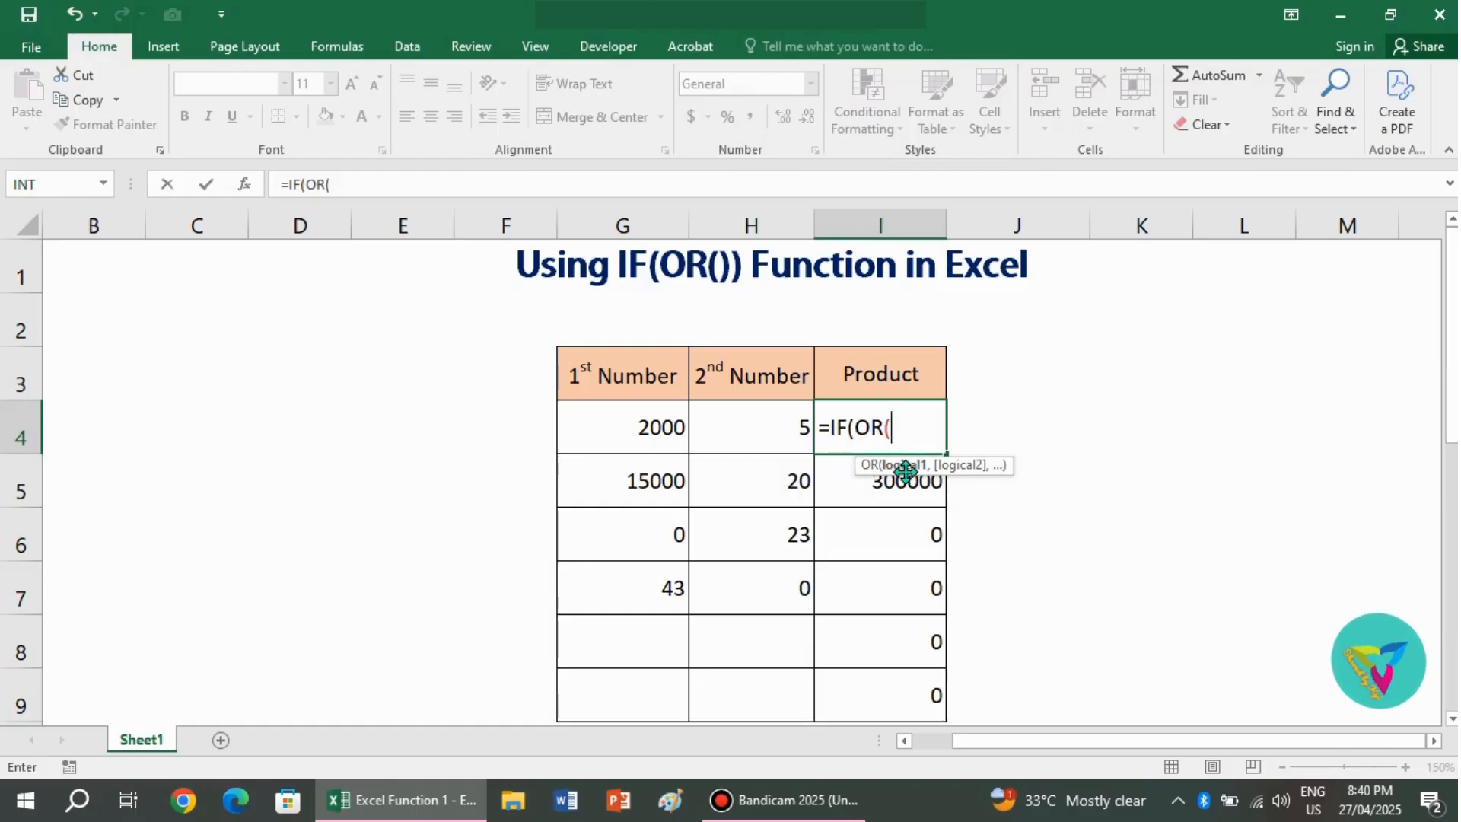
# Add G4=0 as the only condition of the OR function in I4 and close its parenthesis
pyautogui.click(651, 434)
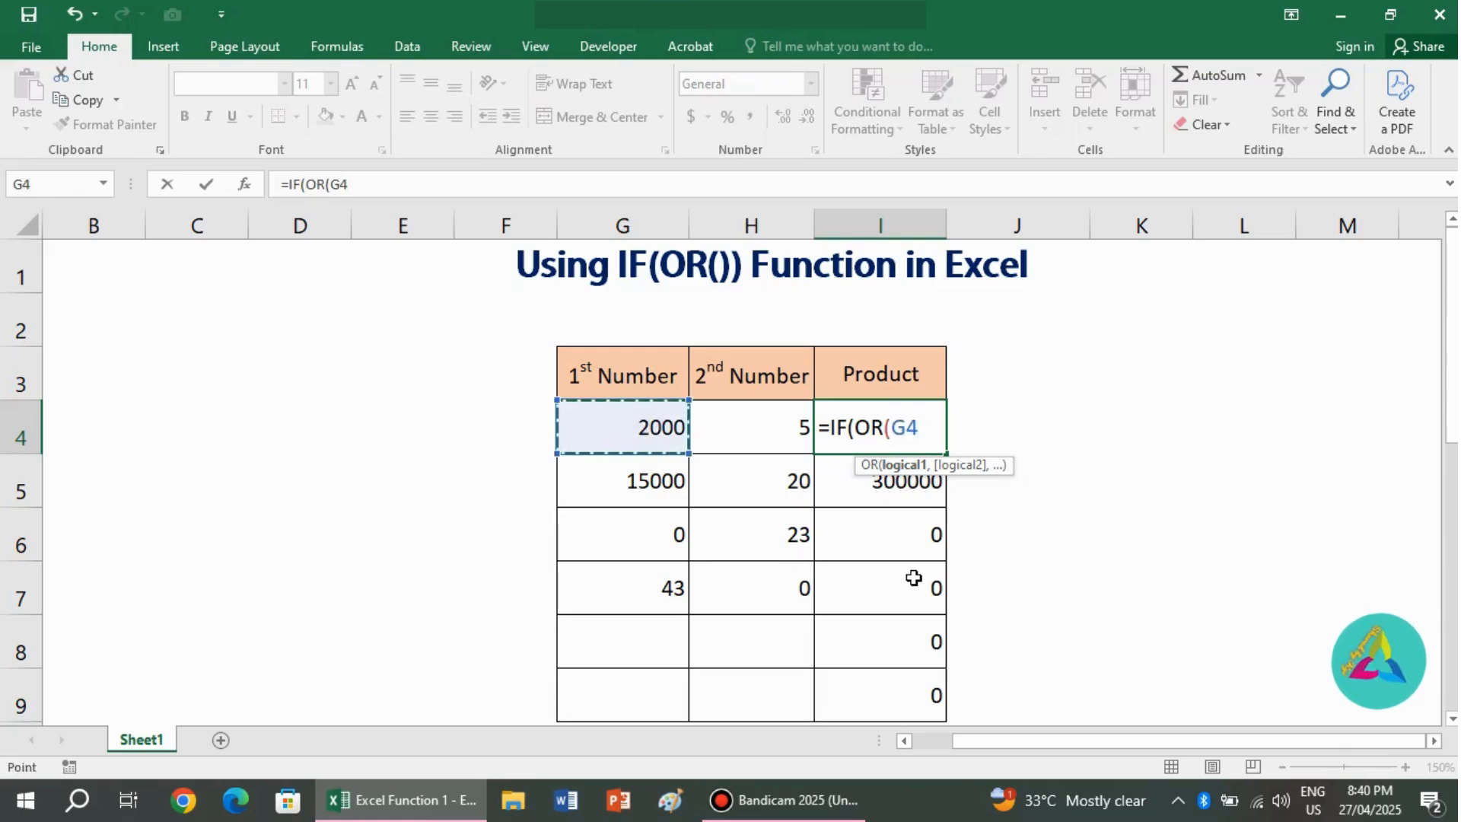
pyautogui.write('=')
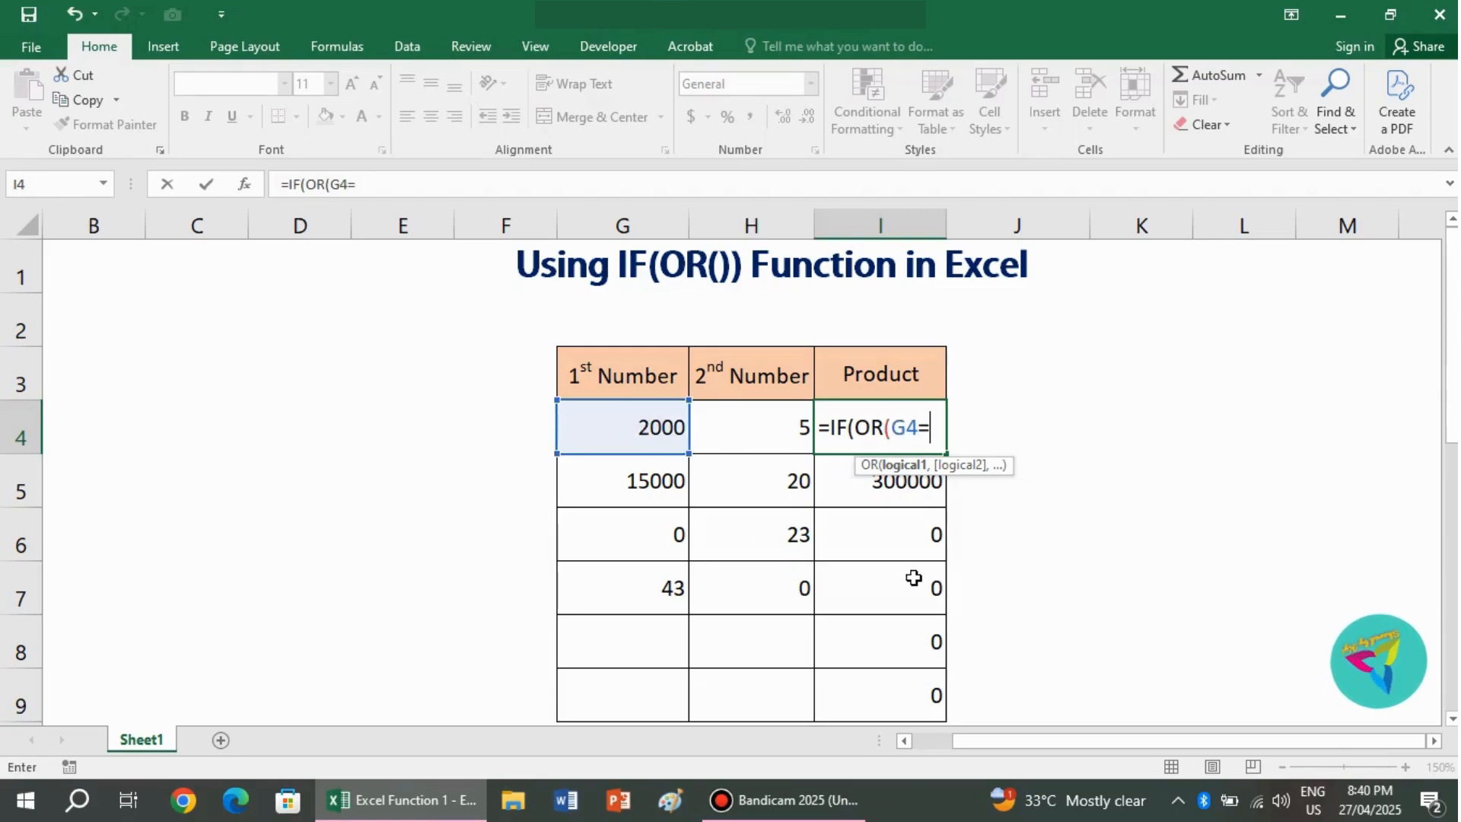
pyautogui.write('0')
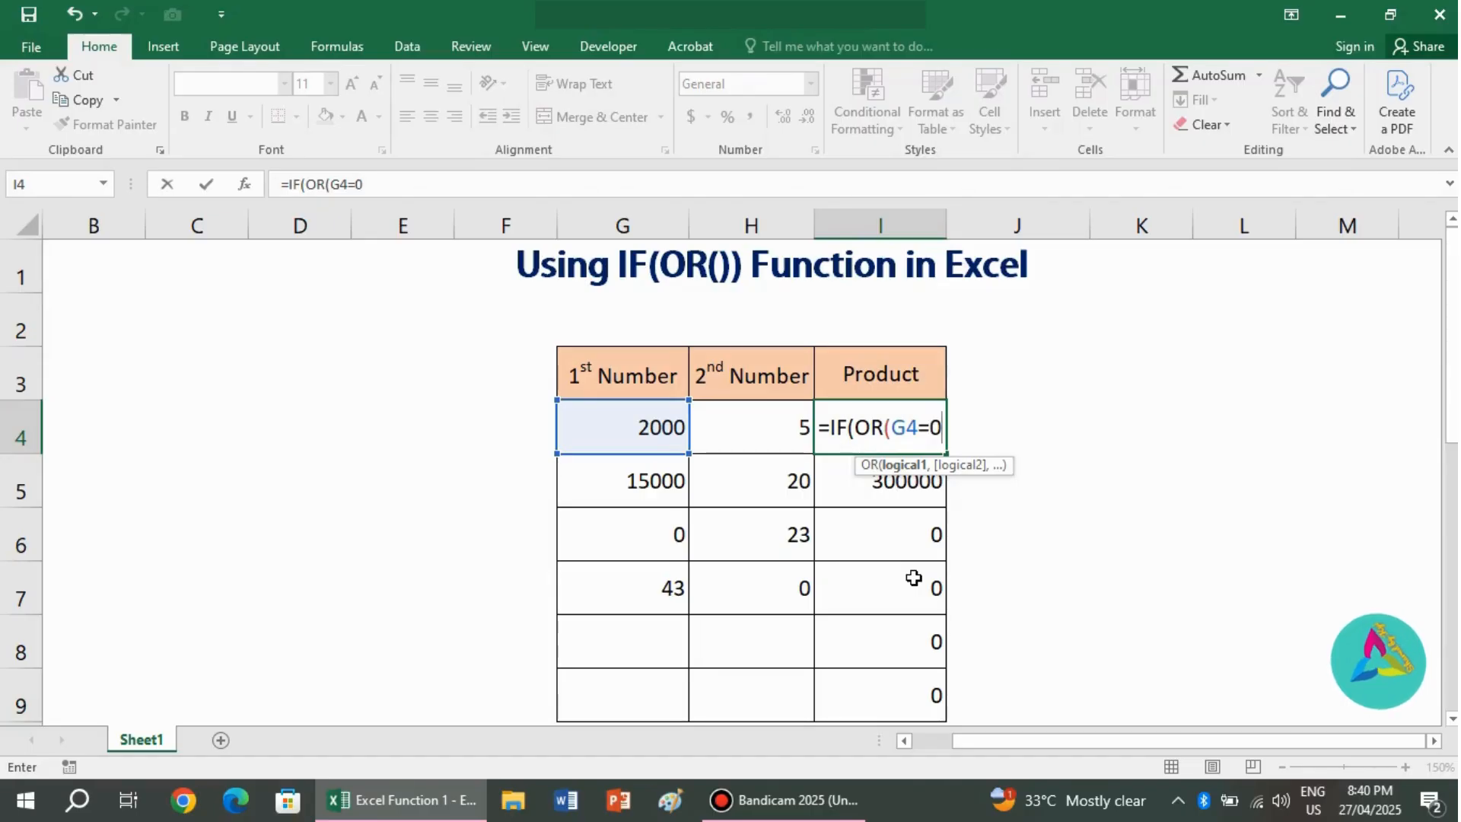
pyautogui.write(',')
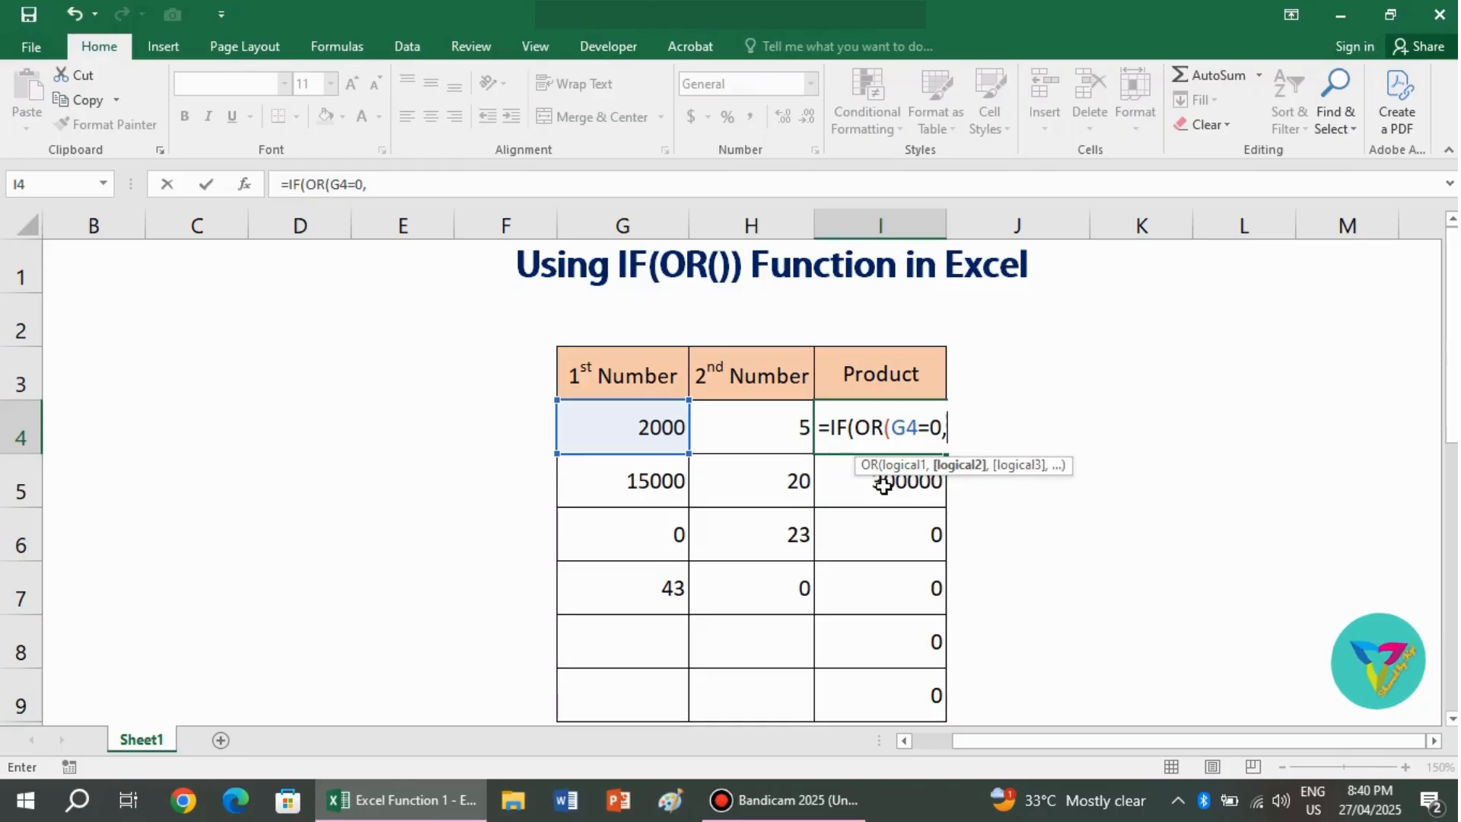
pyautogui.press('BackSpace')
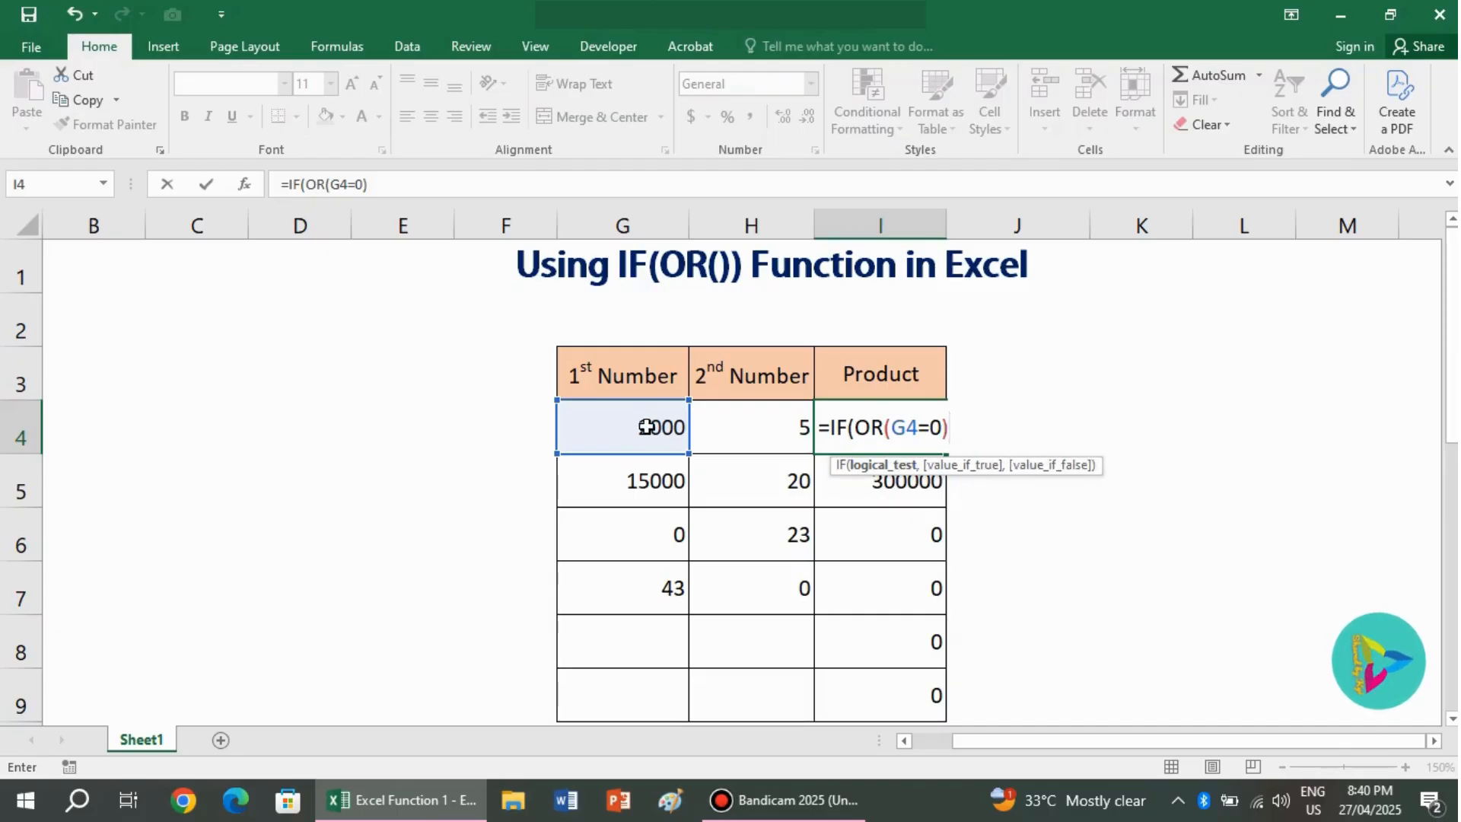
# Complete the I4 formula as =IF(OR(G4=0),"",G4*H4) and fill it down to I9
pyautogui.write(',')
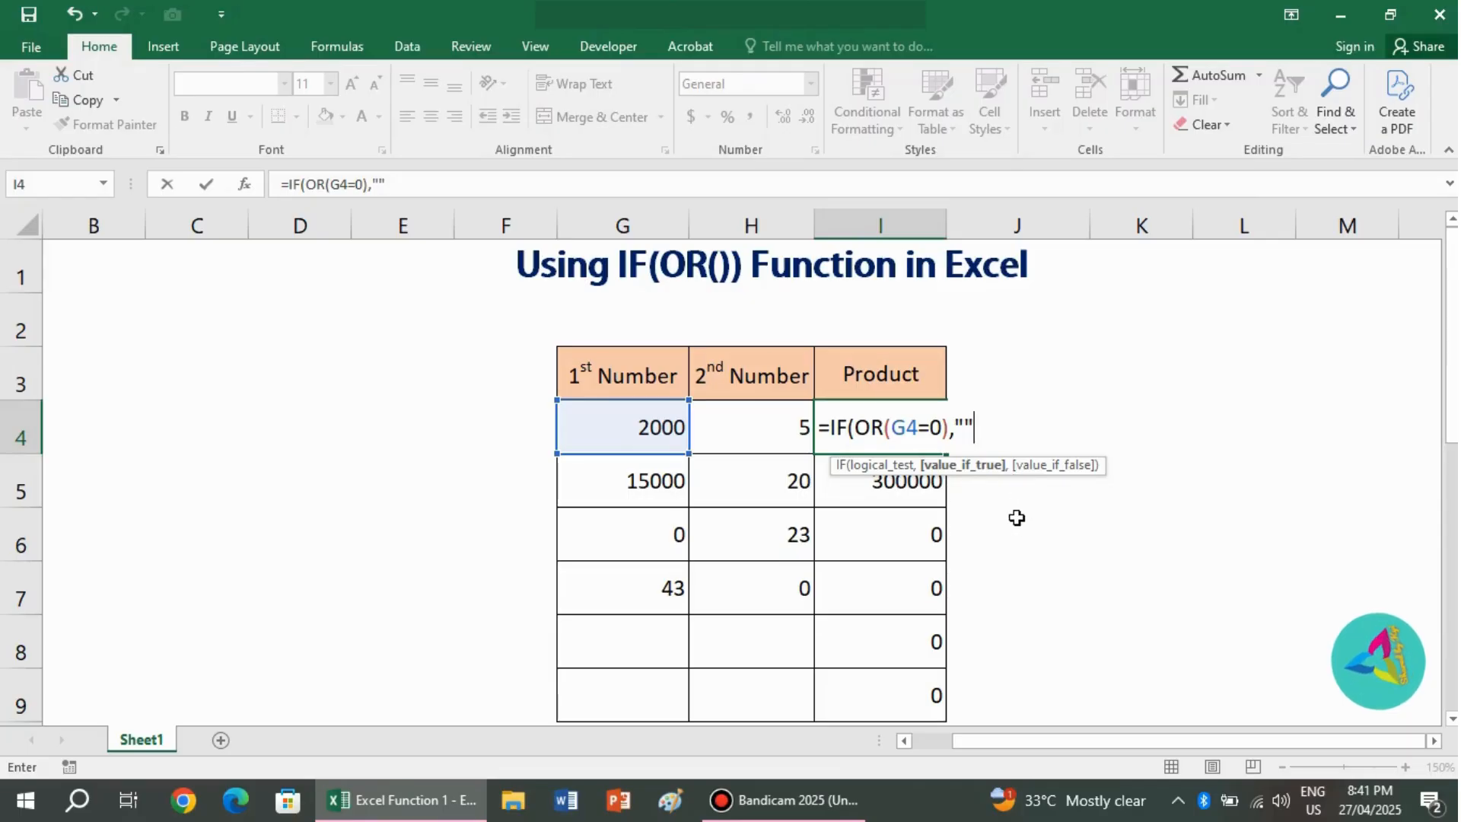
pyautogui.write(',')
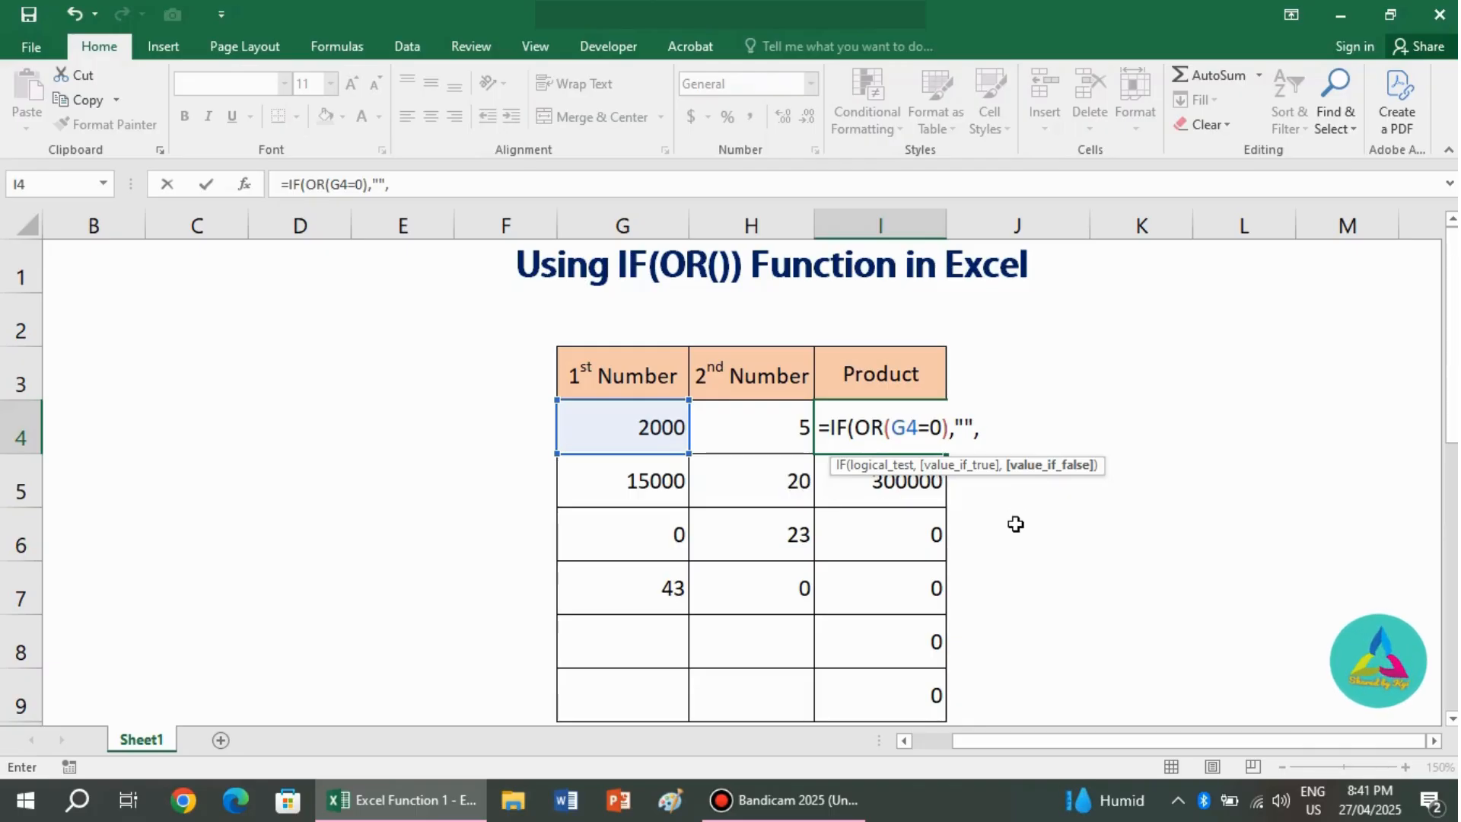
pyautogui.click(659, 430)
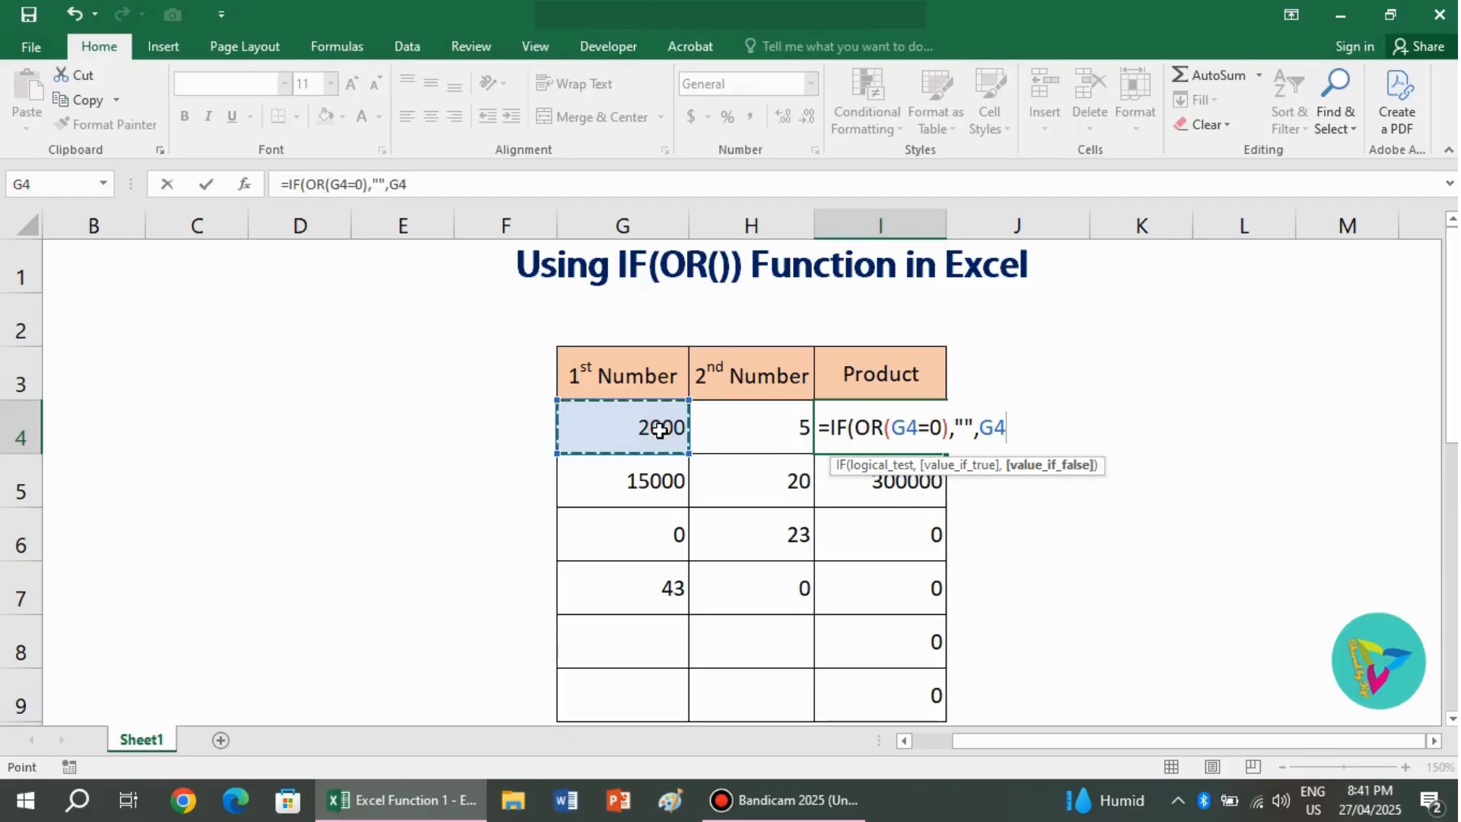
pyautogui.write('*')
pyautogui.click(757, 435)
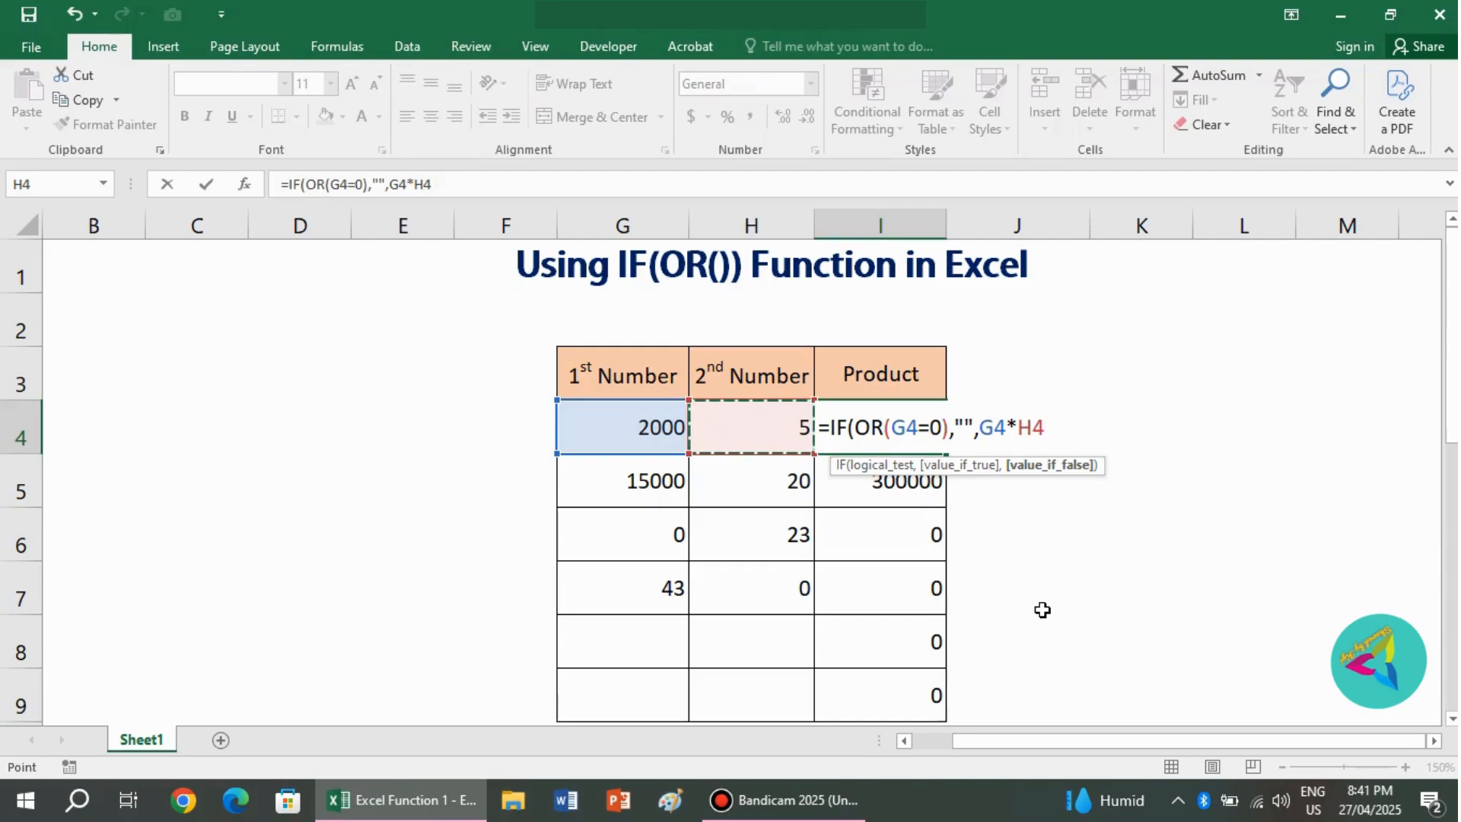
pyautogui.write(')')
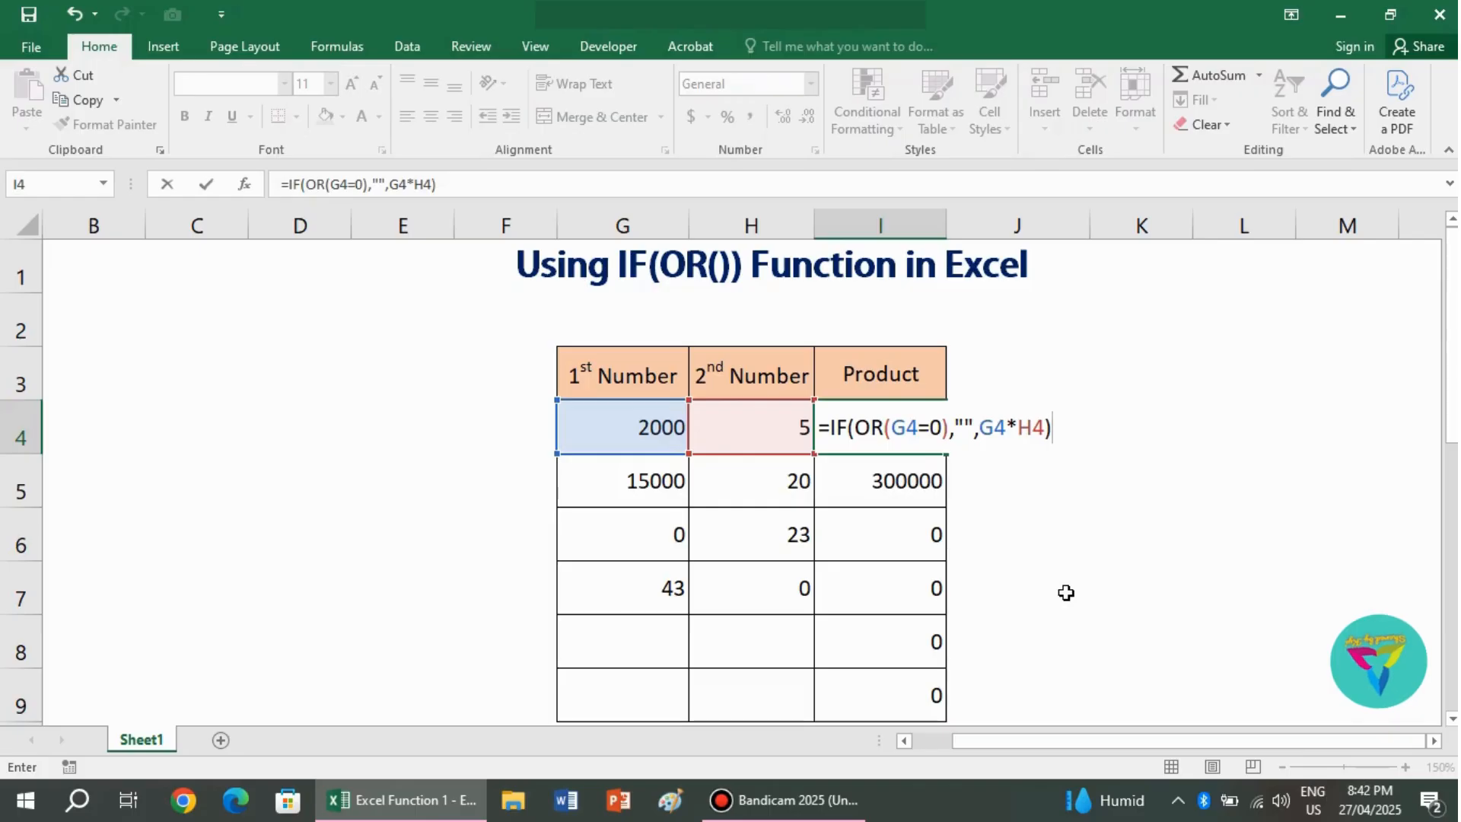
pyautogui.press('Return')
pyautogui.click(925, 435)
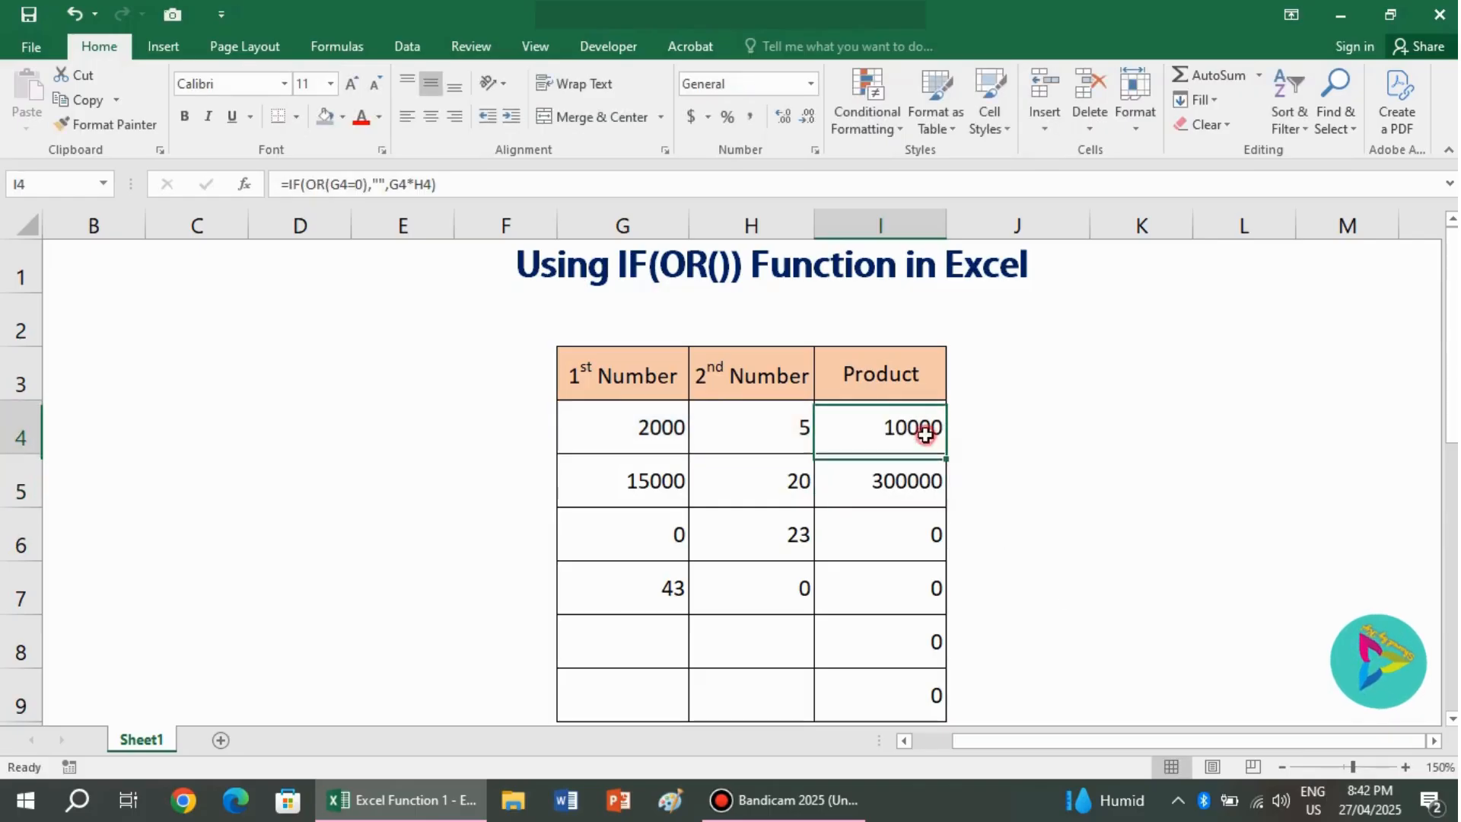
pyautogui.moveTo(947, 453); pyautogui.dragTo(925, 711)
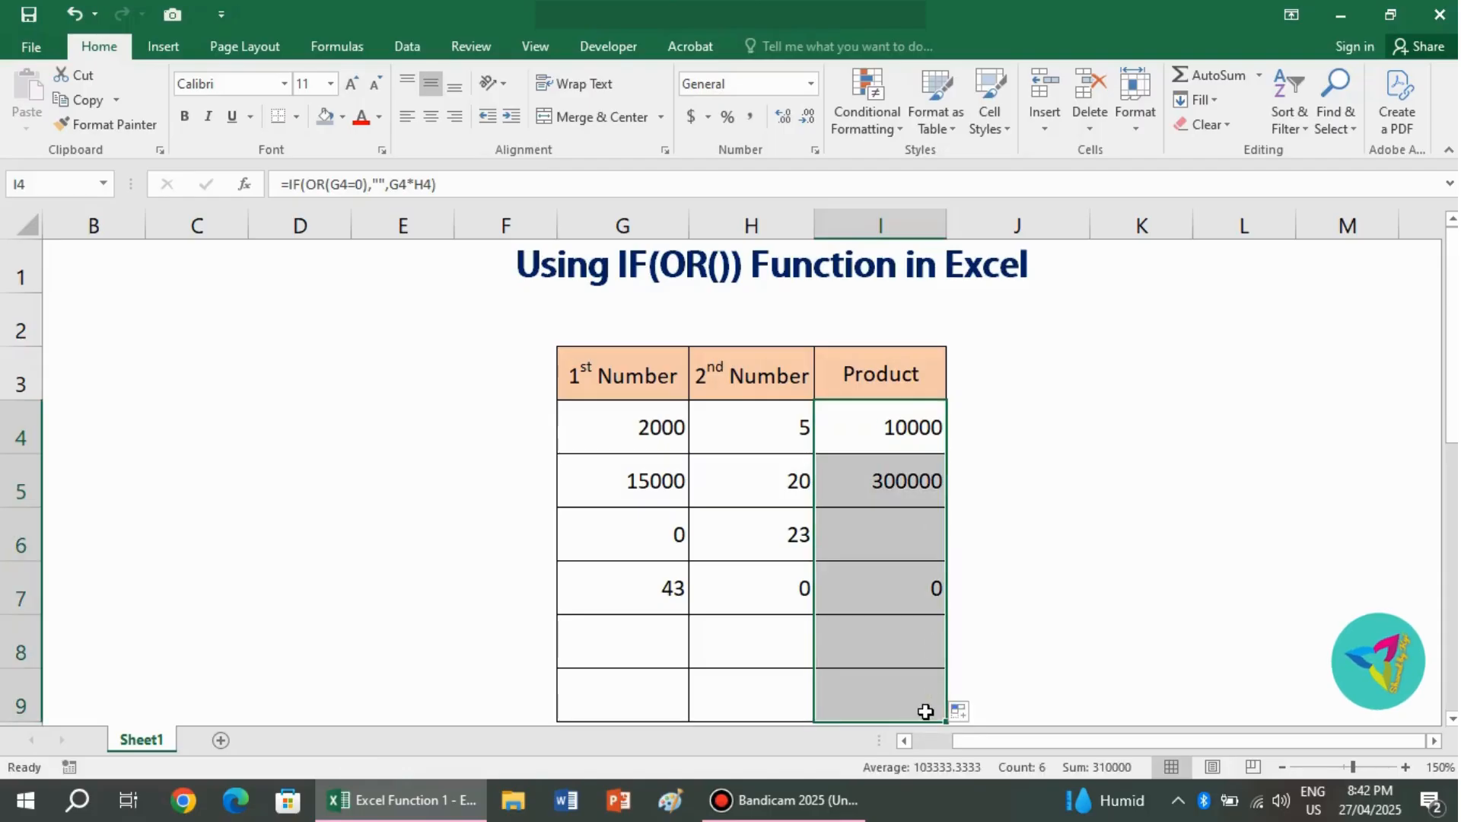
# Compare the Product cells of rows 6 and 7 with the zero in each row's number cells
pyautogui.click(761, 594)
pyautogui.click(843, 542)
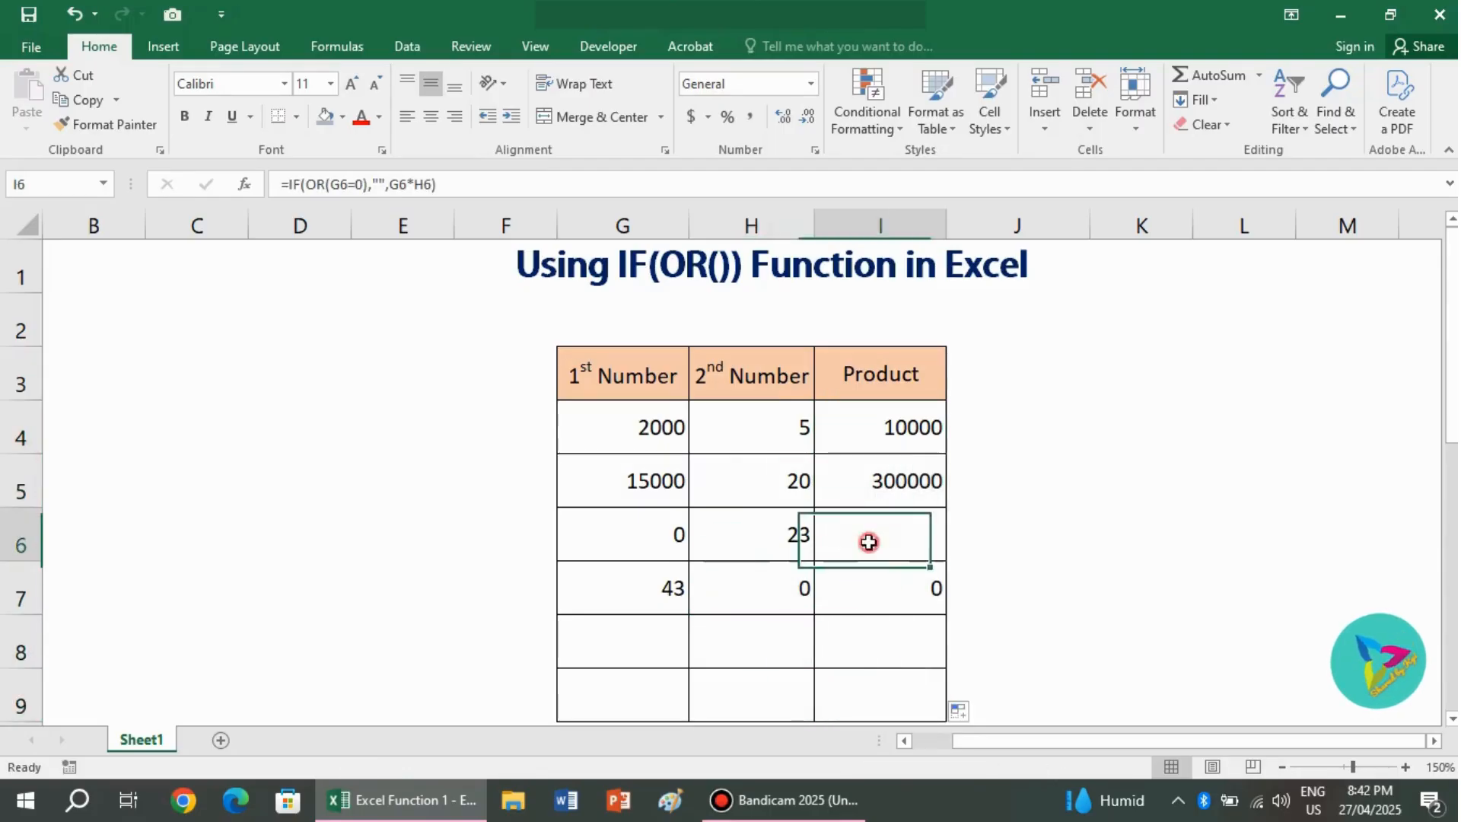
pyautogui.click(662, 535)
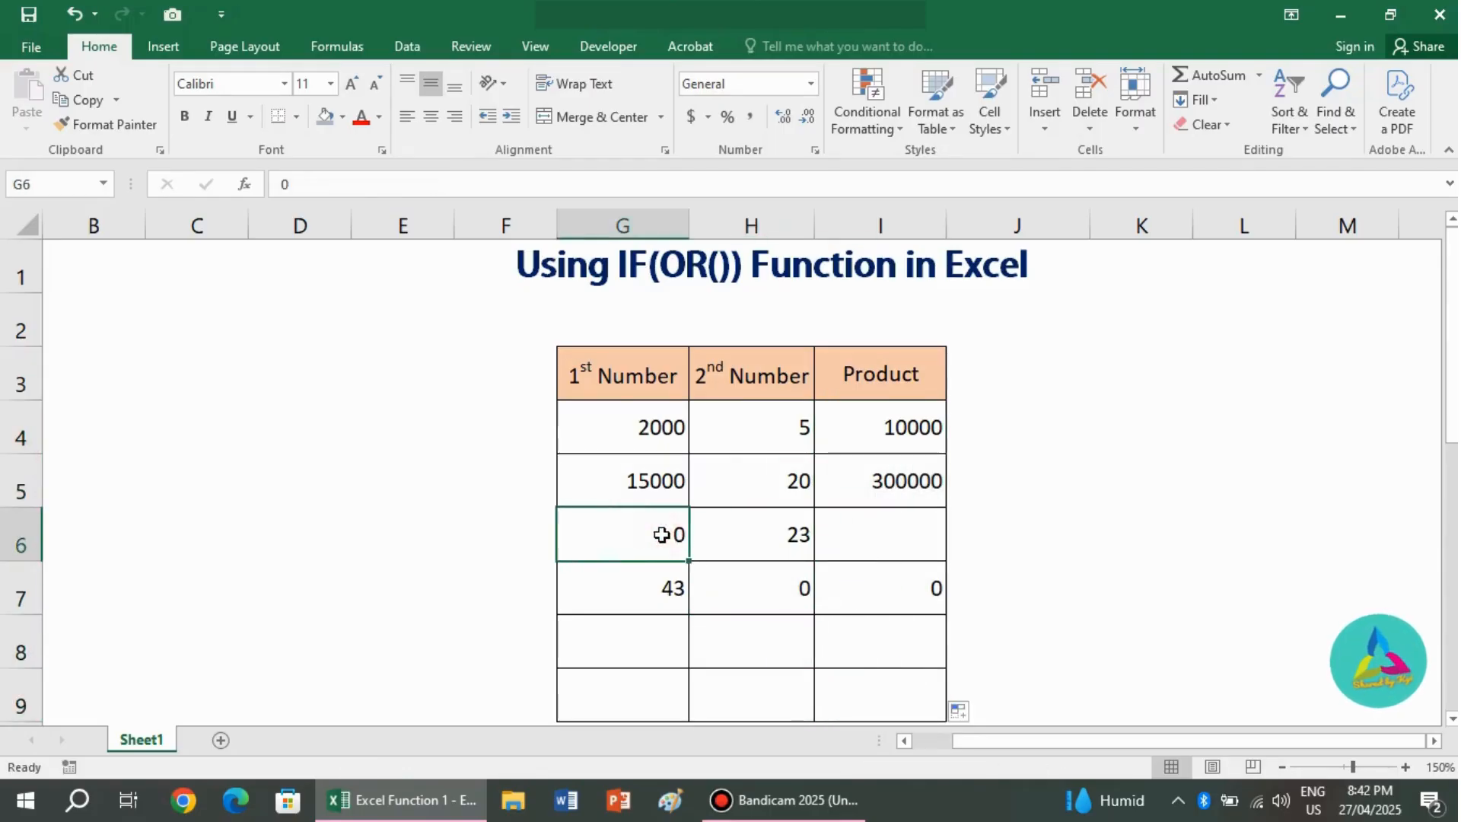
pyautogui.click(904, 535)
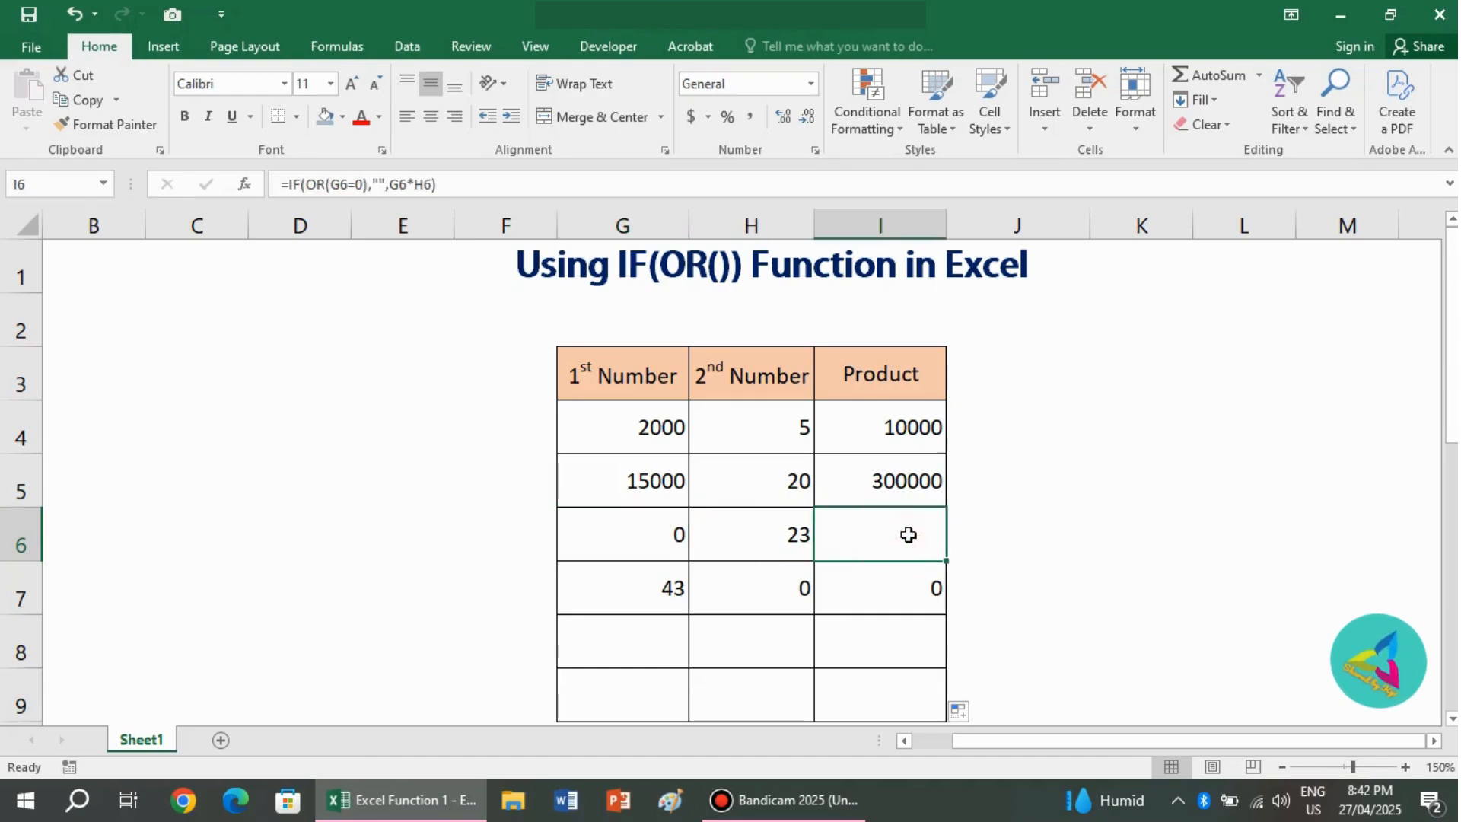
pyautogui.click(758, 592)
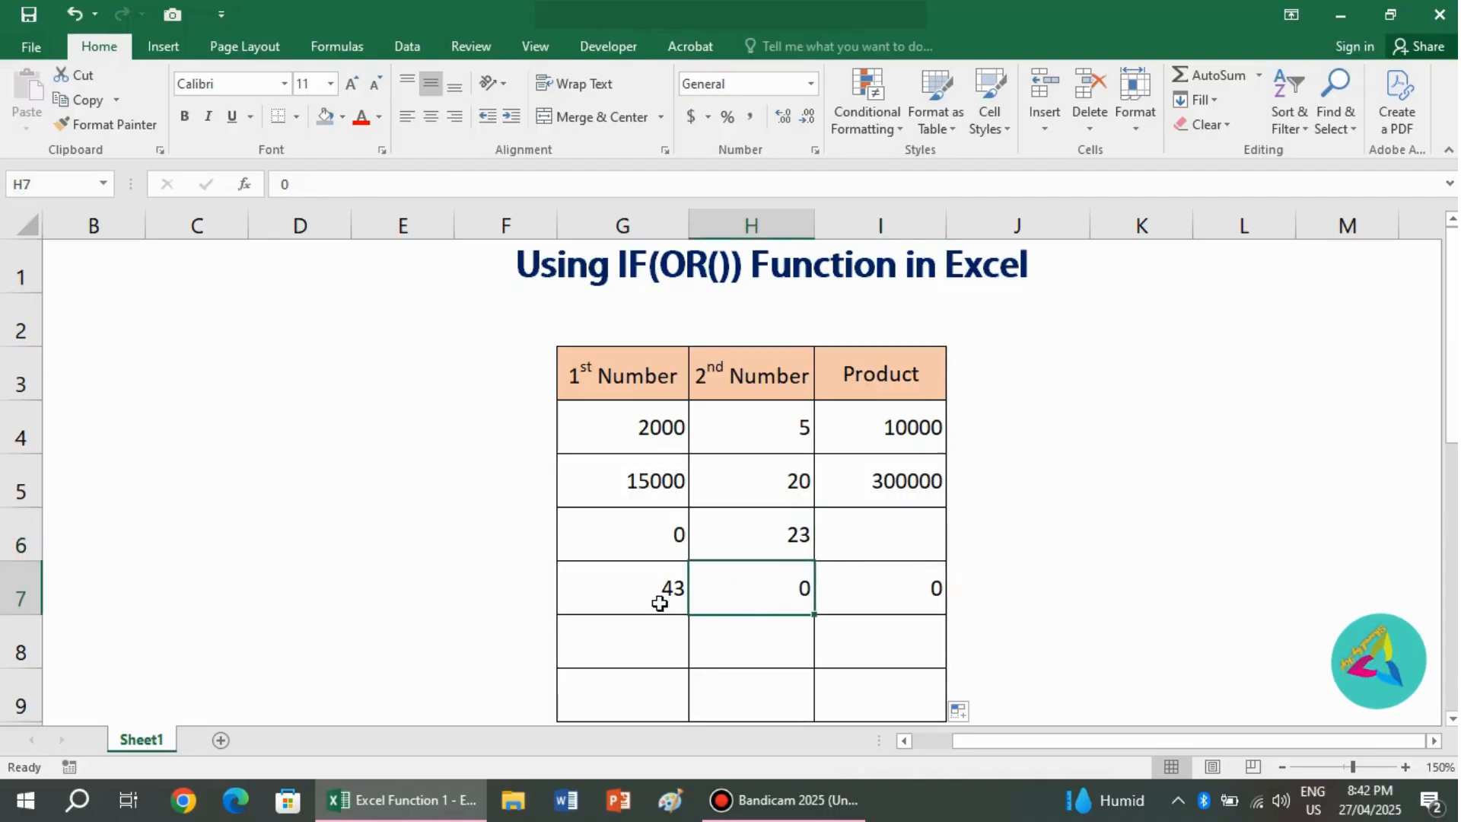
pyautogui.click(902, 590)
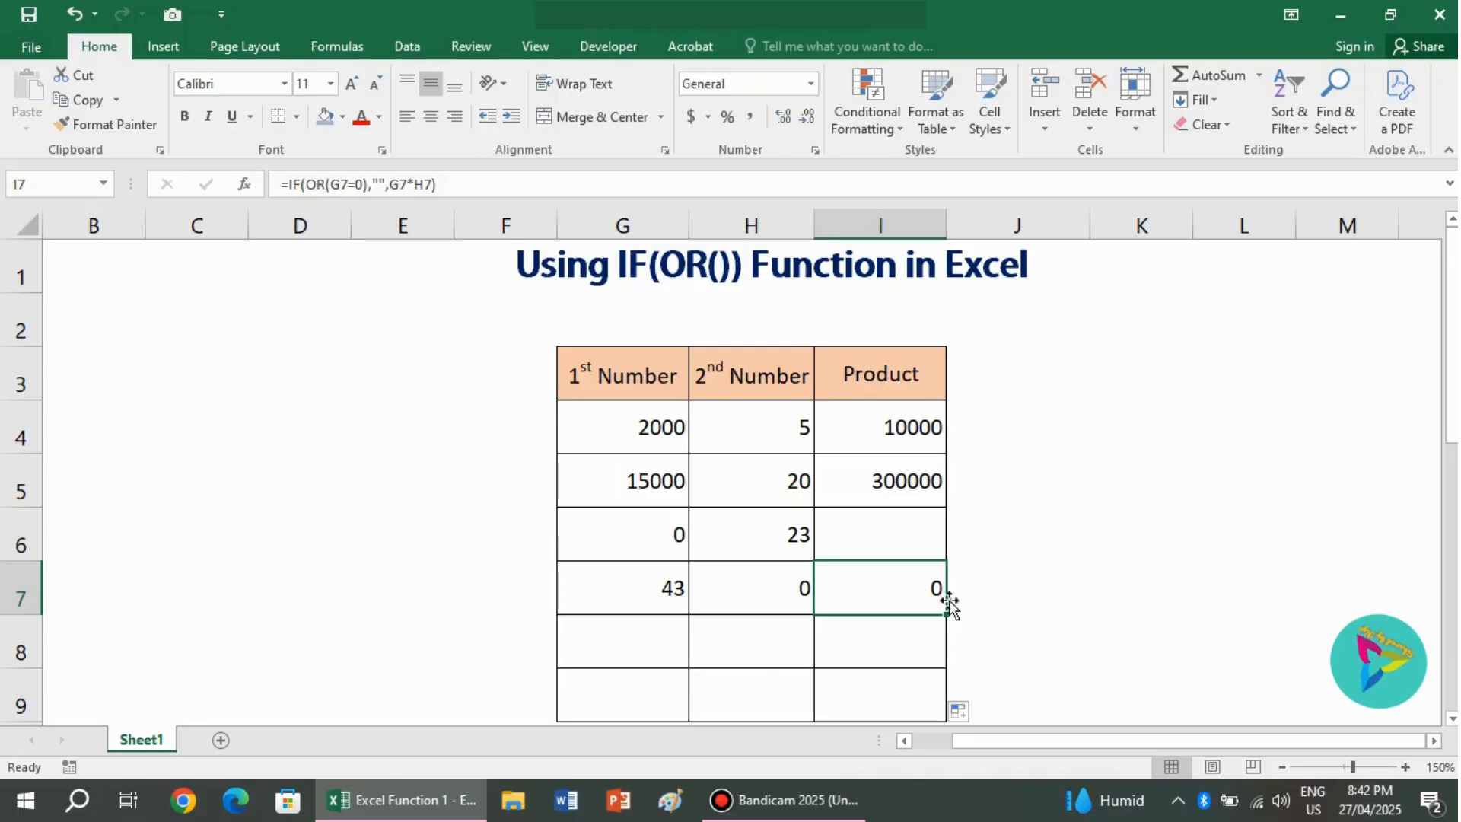
# Add H4=0 as a second OR condition in the I4 formula and fill it down to I9
pyautogui.click(910, 428)
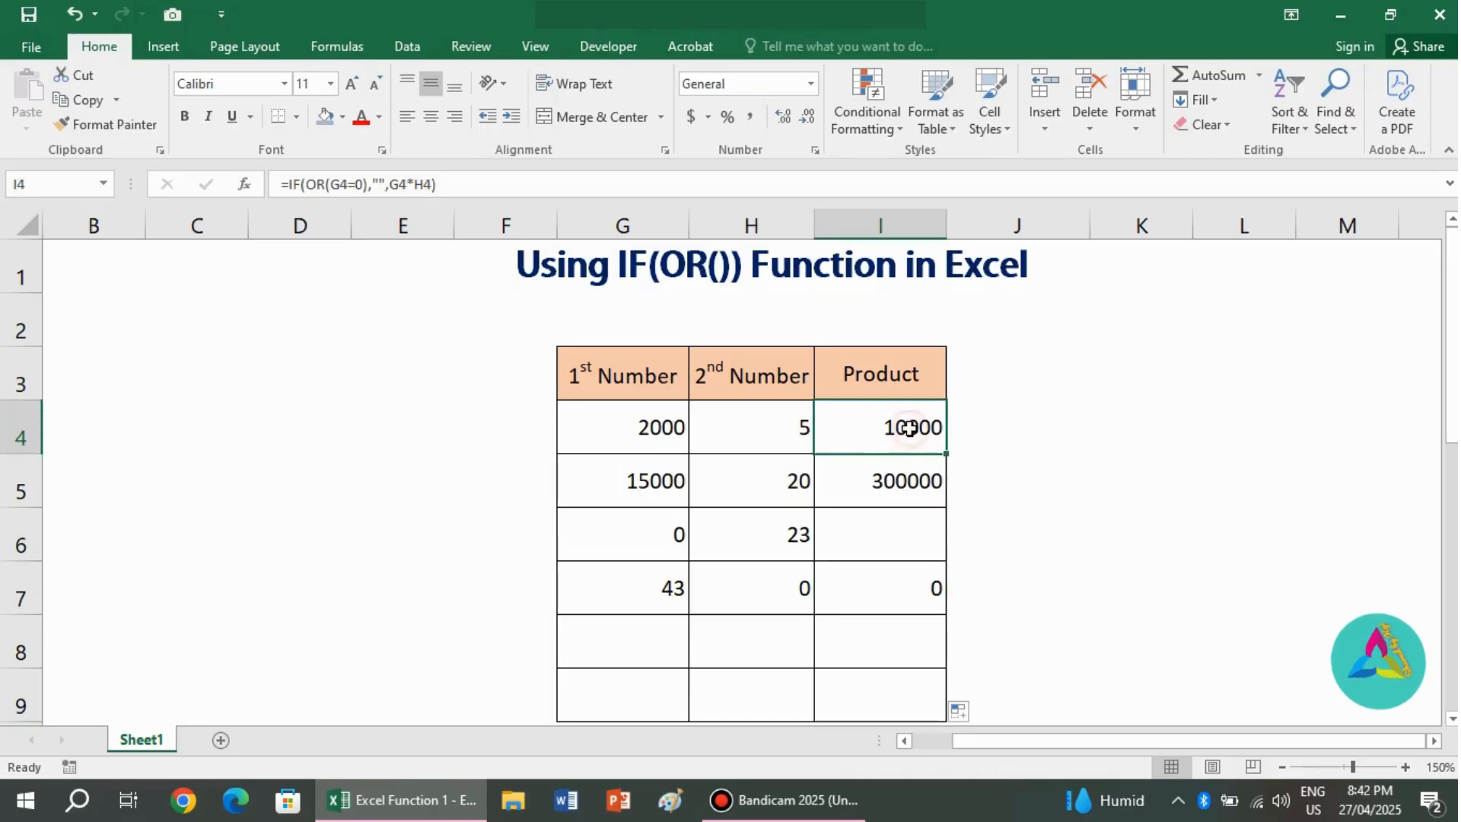
pyautogui.doubleClick(904, 428)
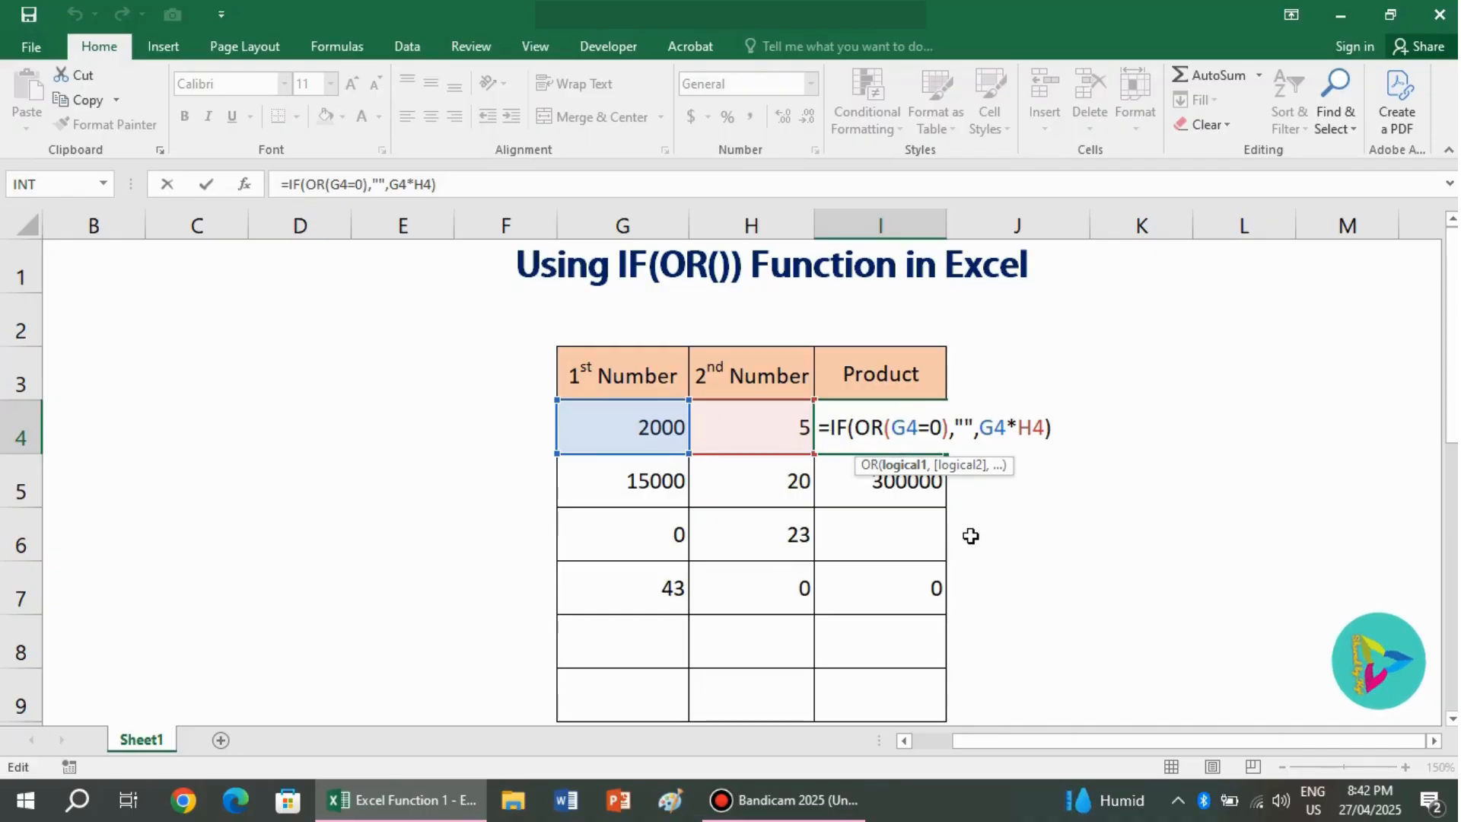
pyautogui.click(943, 427)
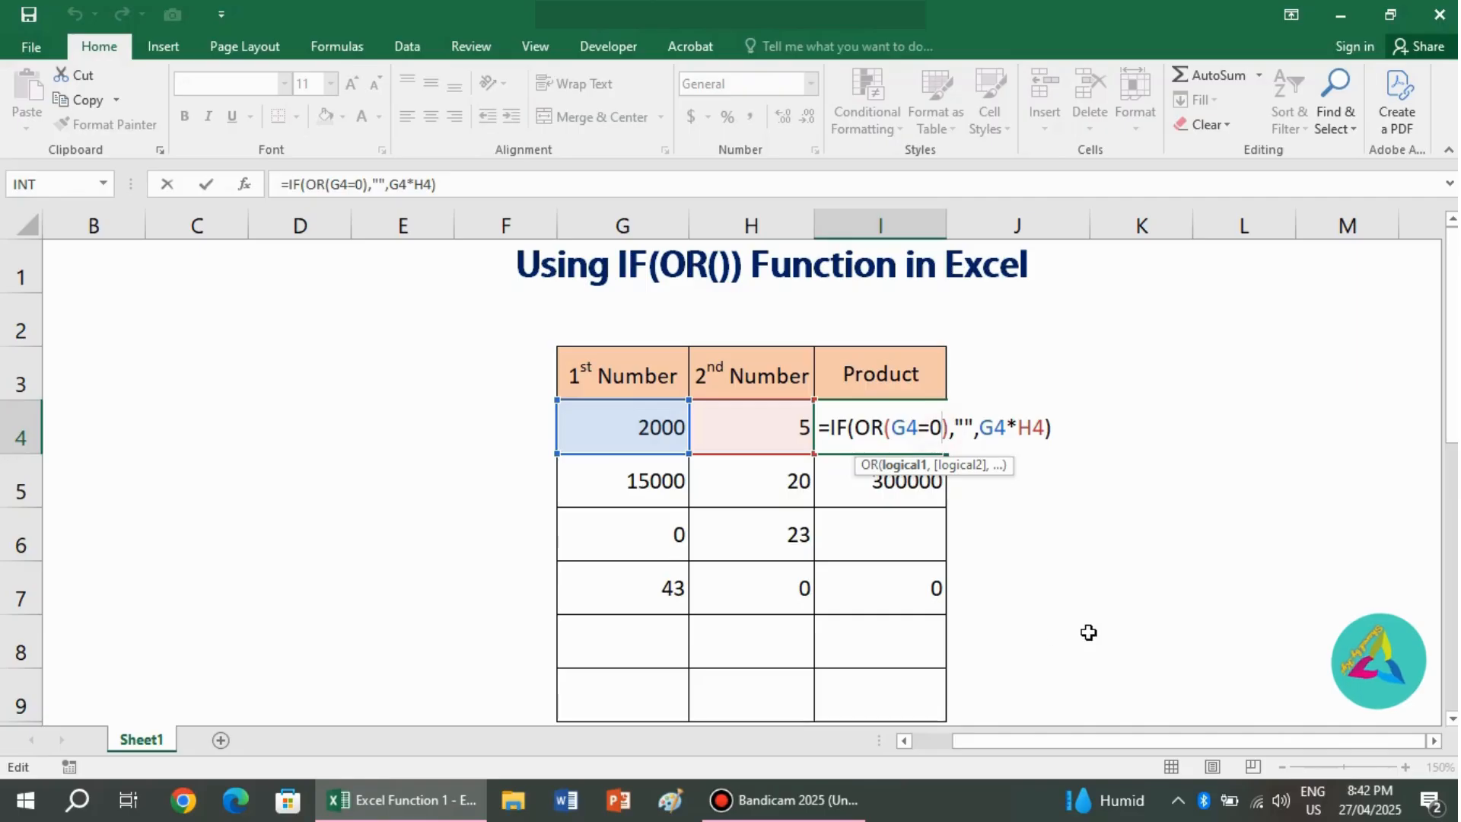
pyautogui.write(',')
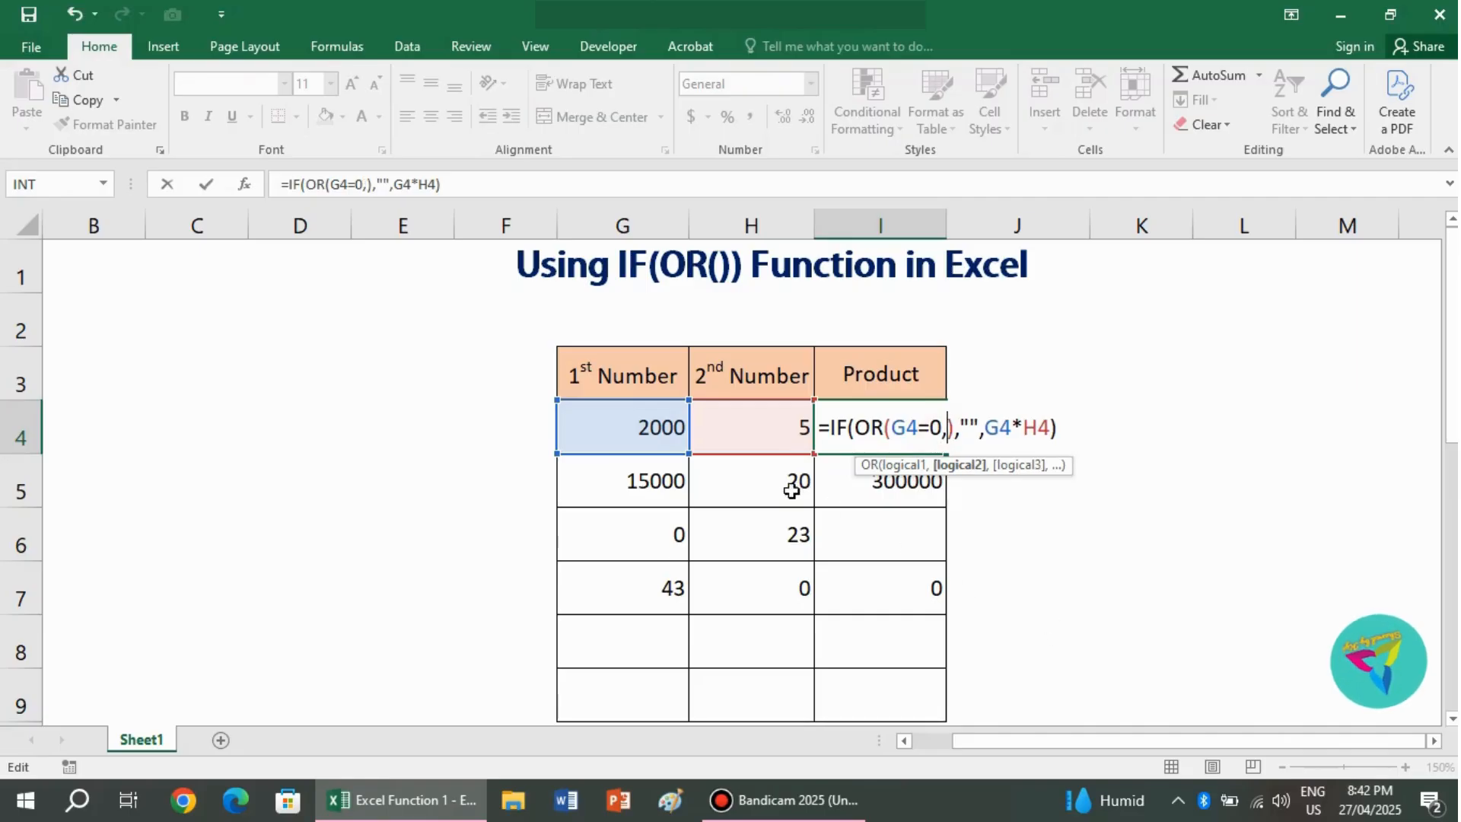
pyautogui.click(765, 435)
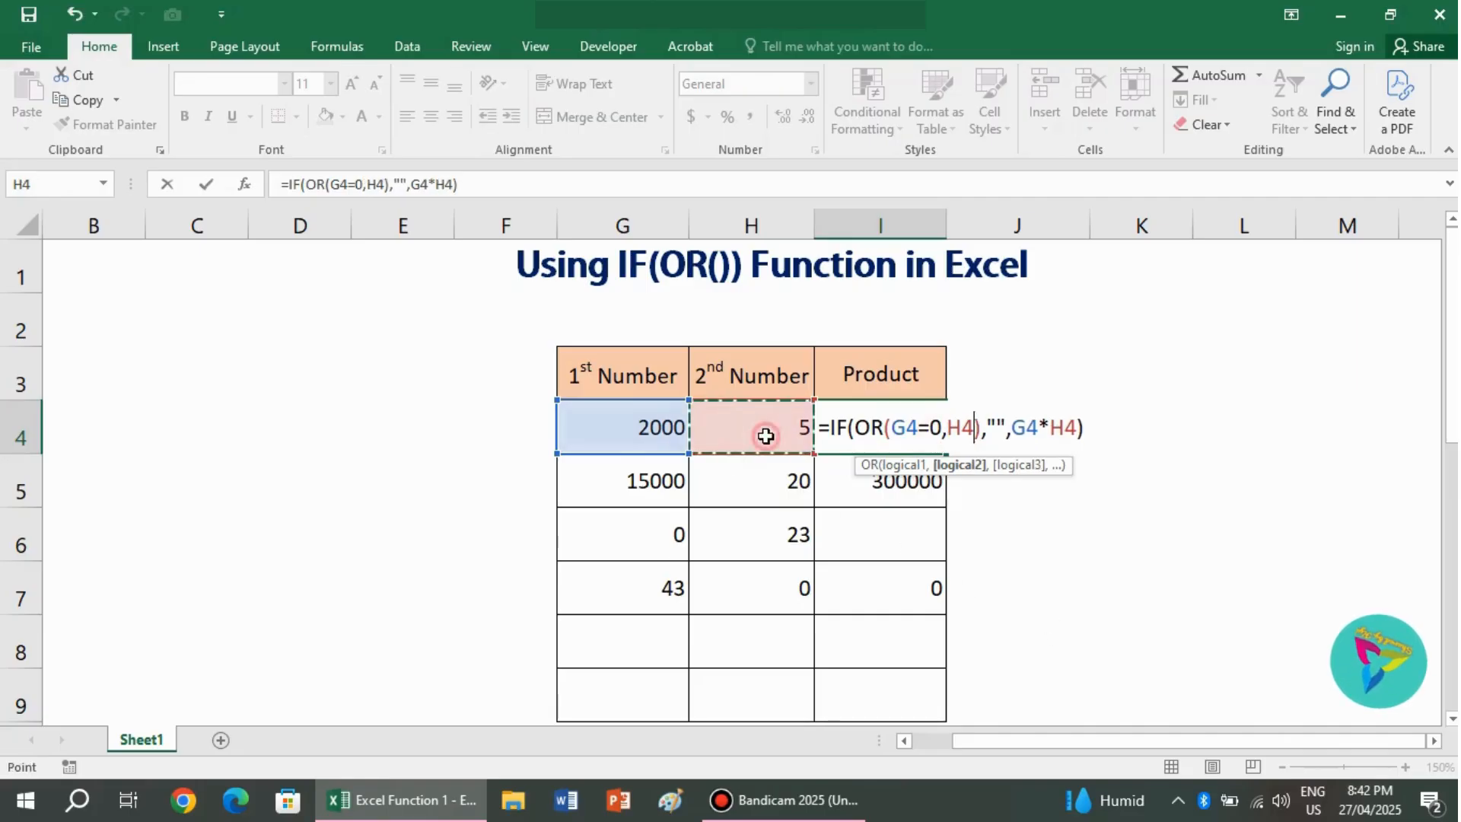
pyautogui.write('=')
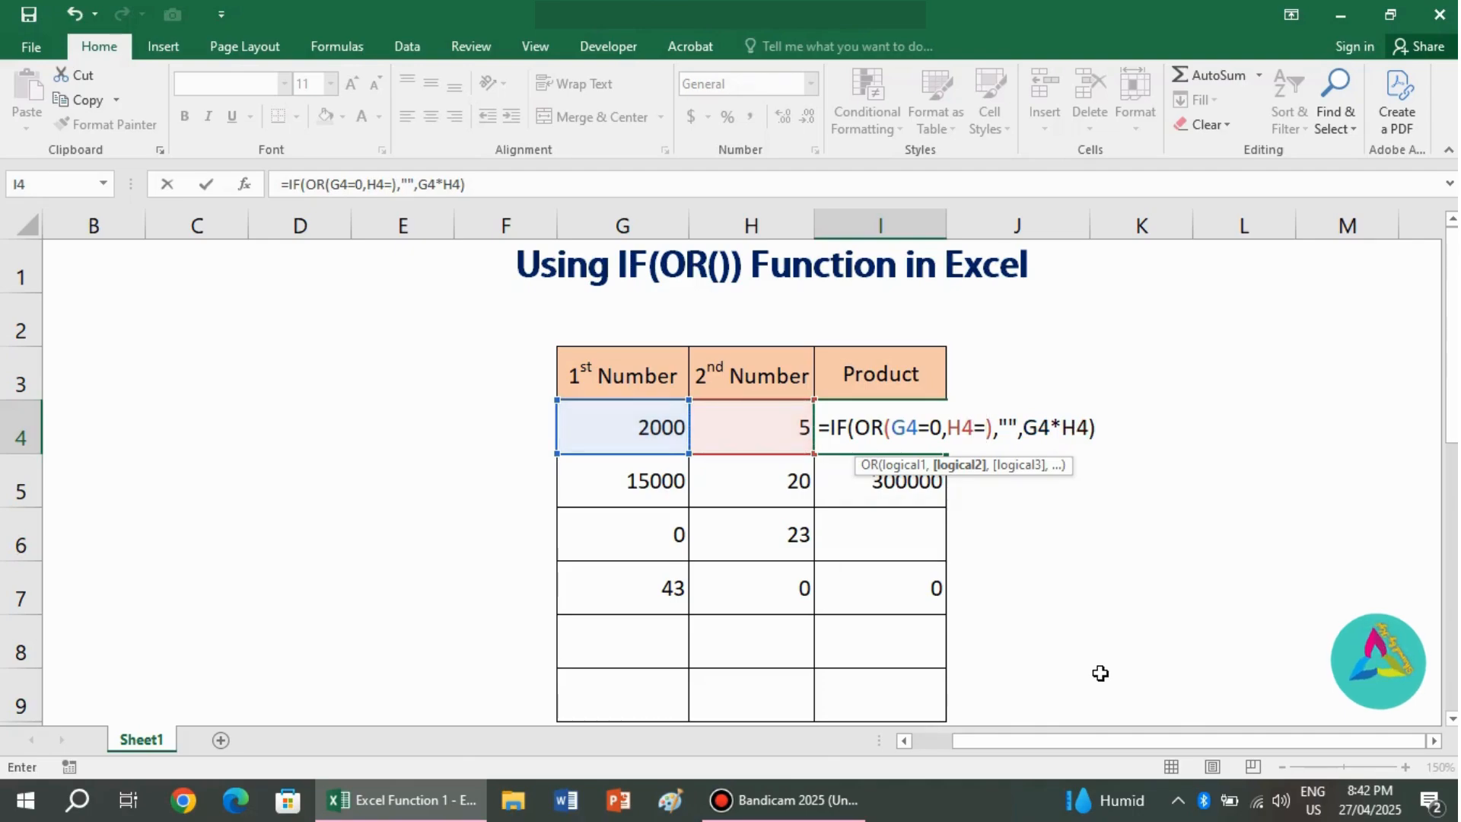
pyautogui.write('0')
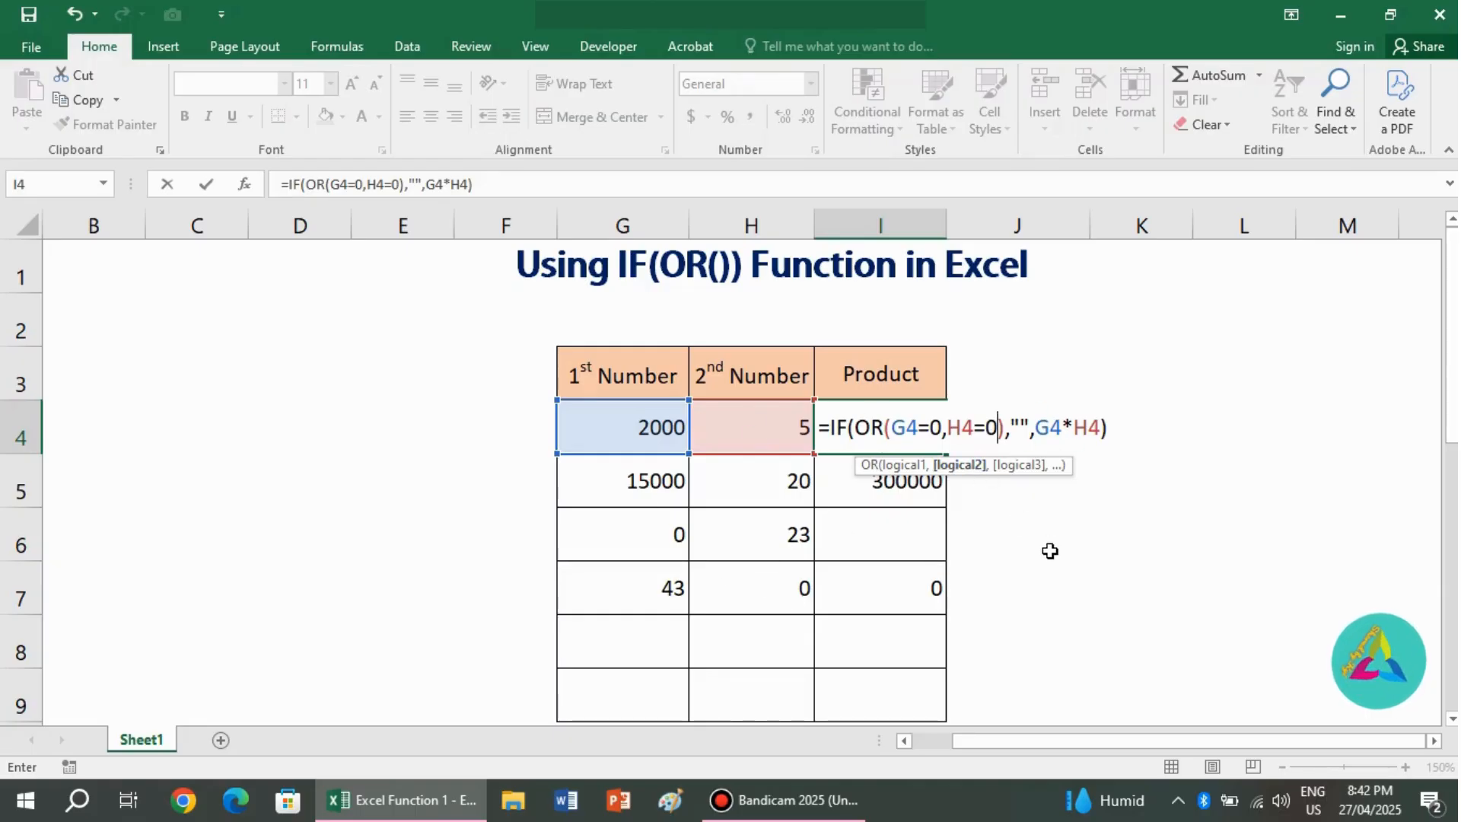
pyautogui.press('Return')
pyautogui.click(926, 435)
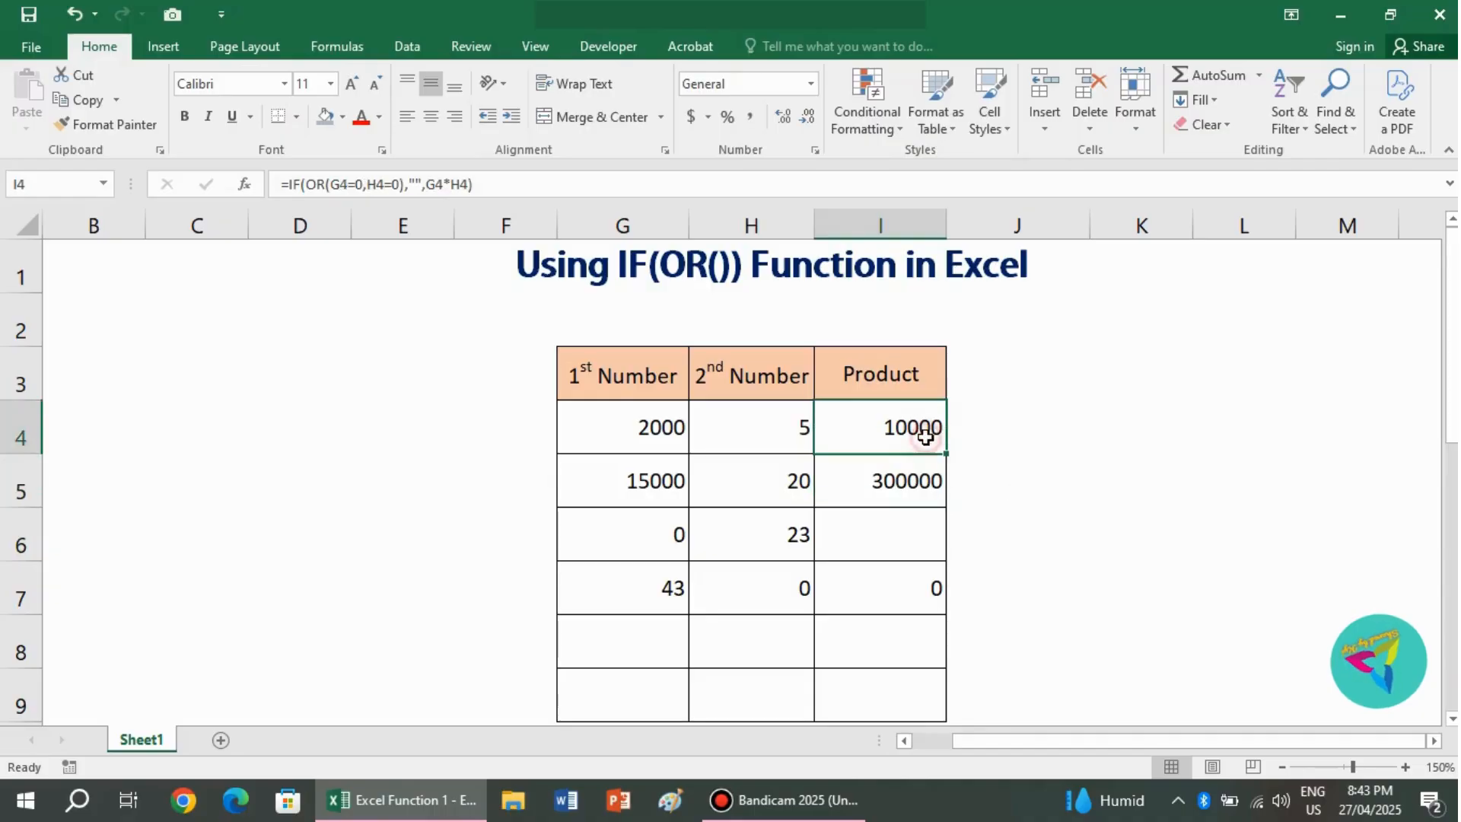
pyautogui.doubleClick(944, 453)
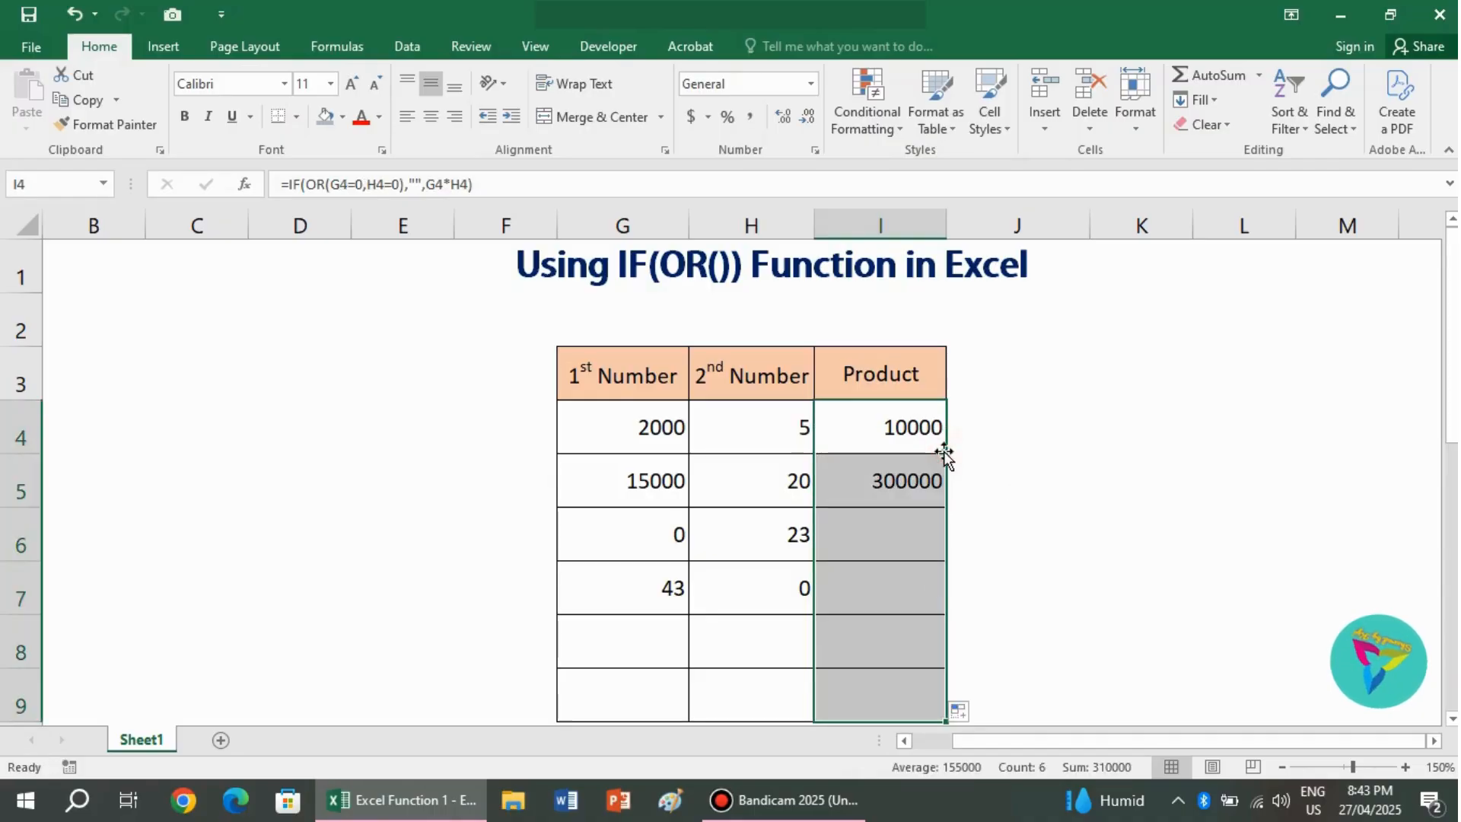
# Check the Product cells I6 and I7 against the 1st Number in row 6 with the two-condition formula applied
pyautogui.click(1071, 496)
pyautogui.click(898, 533)
pyautogui.click(906, 581)
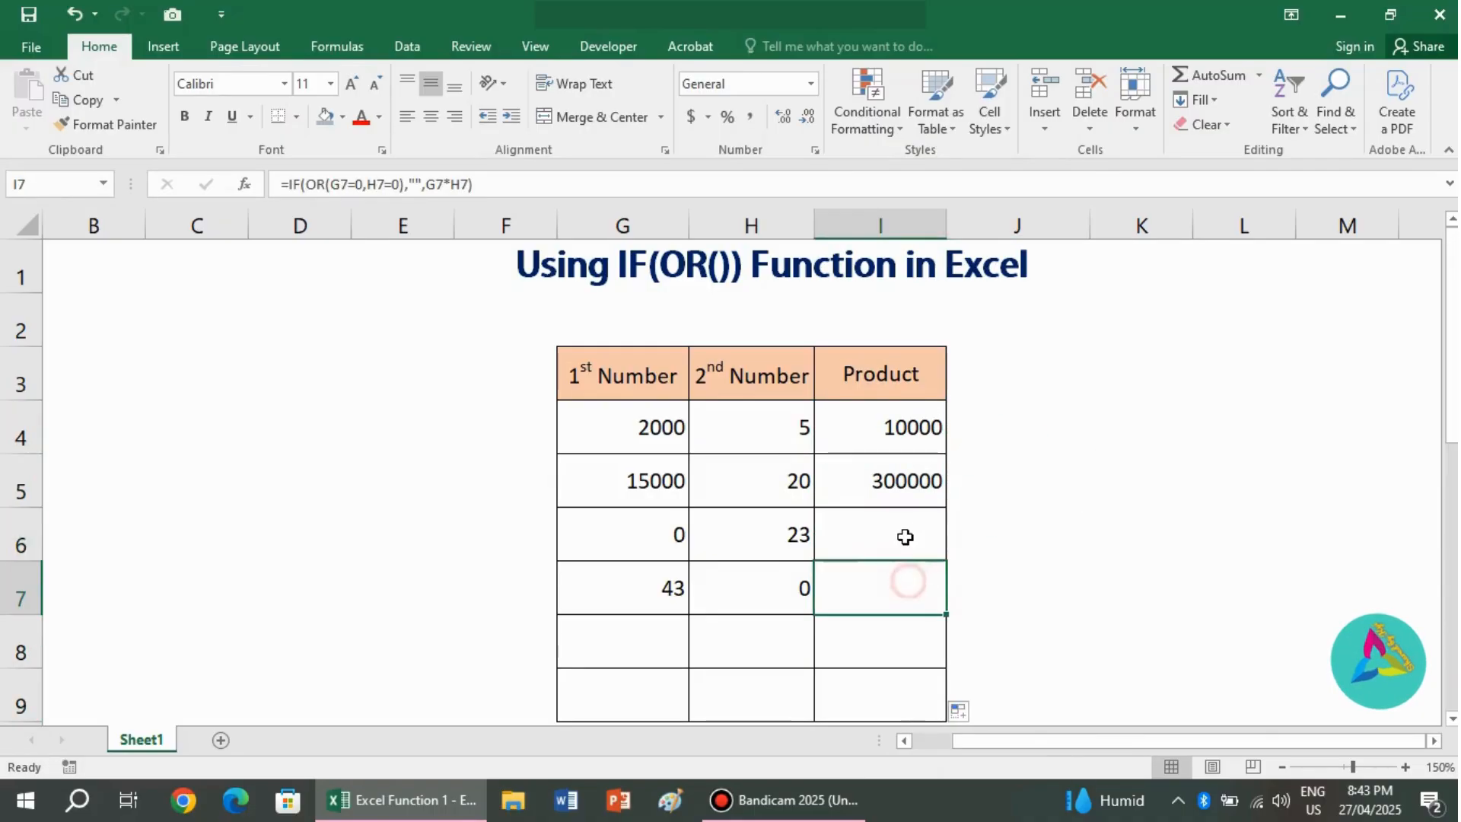
pyautogui.click(903, 535)
pyautogui.click(913, 596)
pyautogui.click(660, 538)
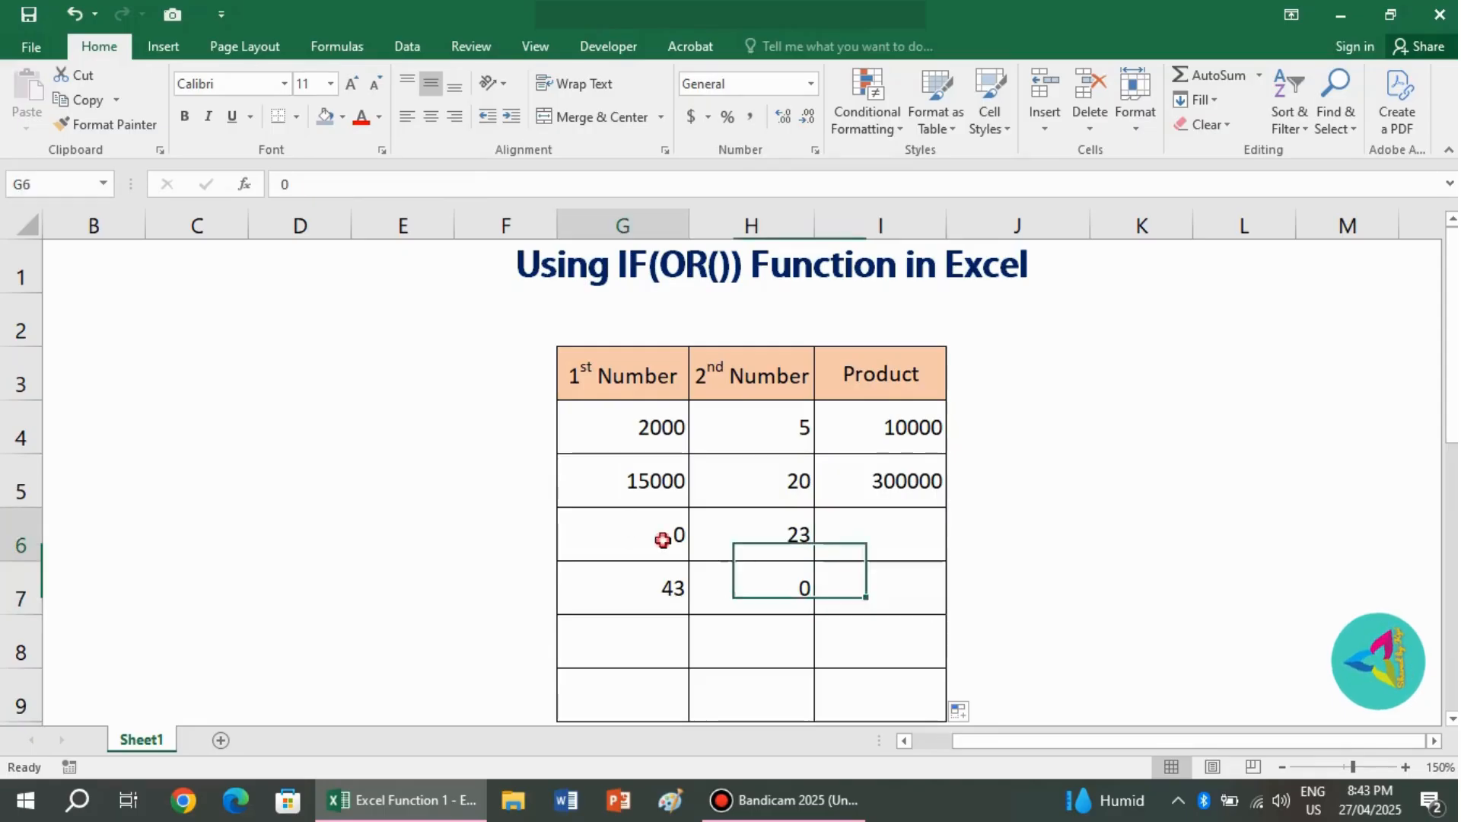
# Check the 2nd Number in row 7 and the Product formulas in I6 and I7 for the rows containing a zero
pyautogui.click(776, 593)
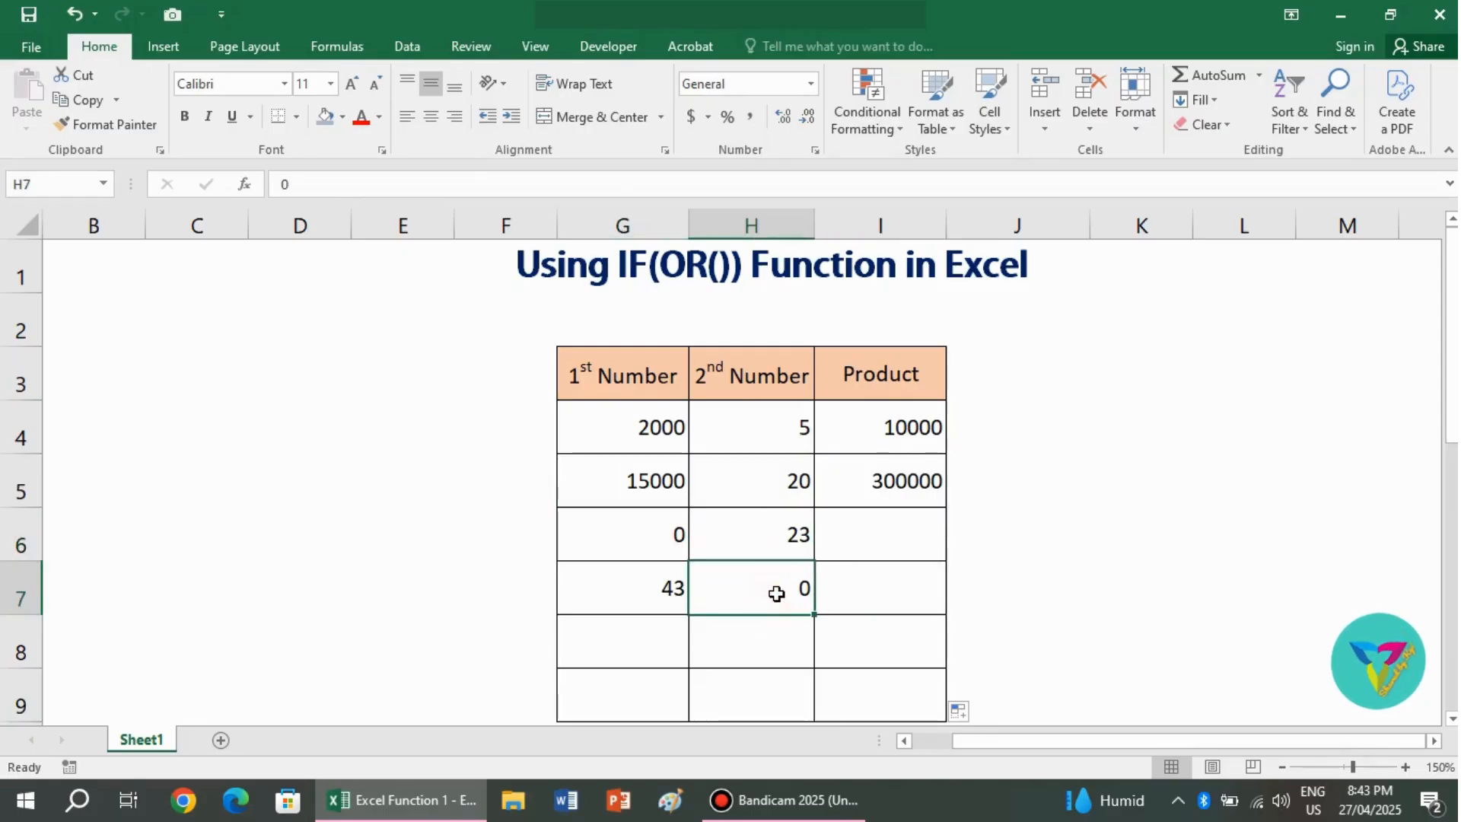
pyautogui.click(867, 538)
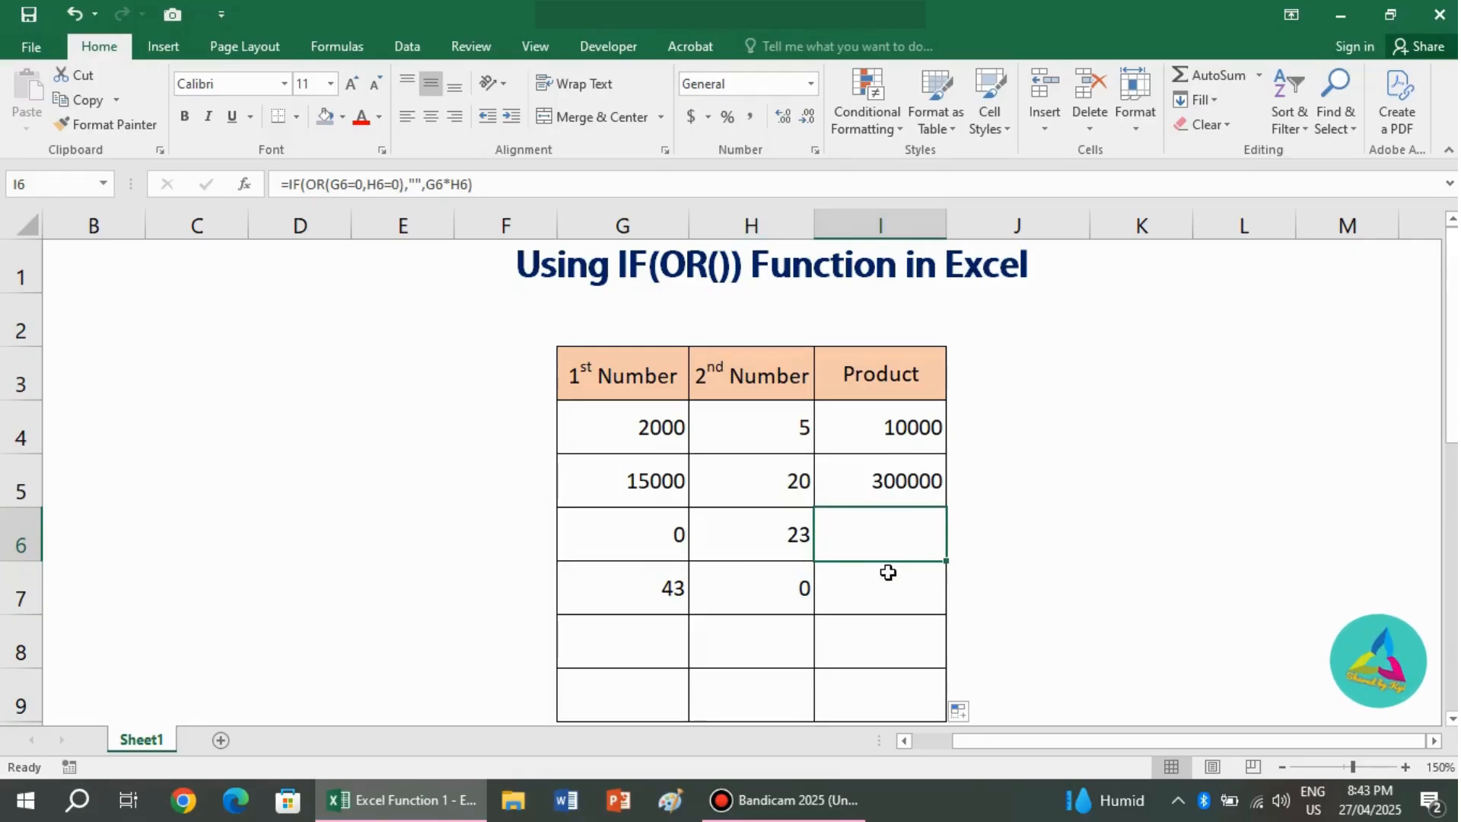
pyautogui.click(917, 584)
pyautogui.click(910, 525)
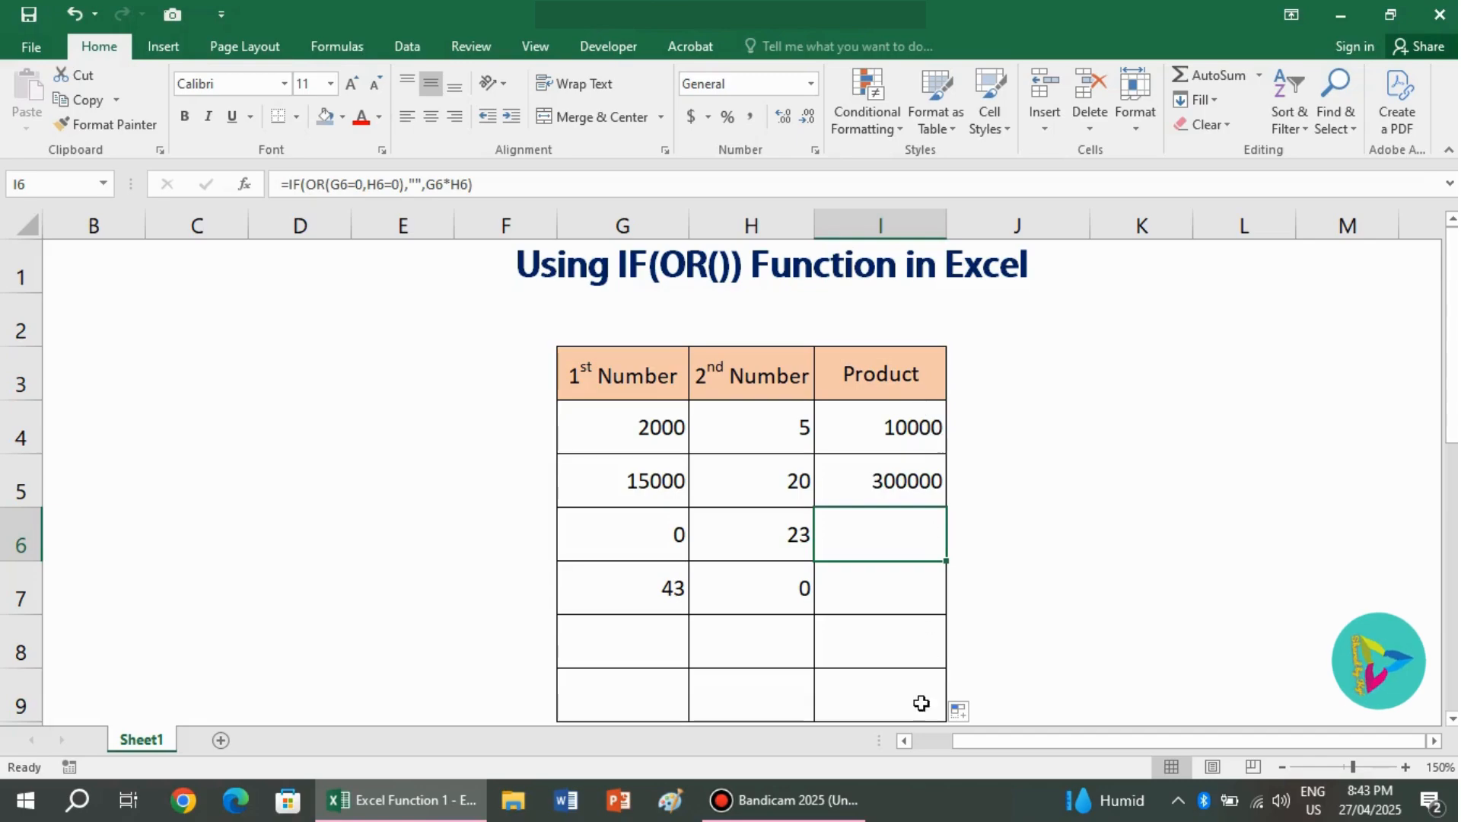
pyautogui.click(907, 594)
pyautogui.click(905, 544)
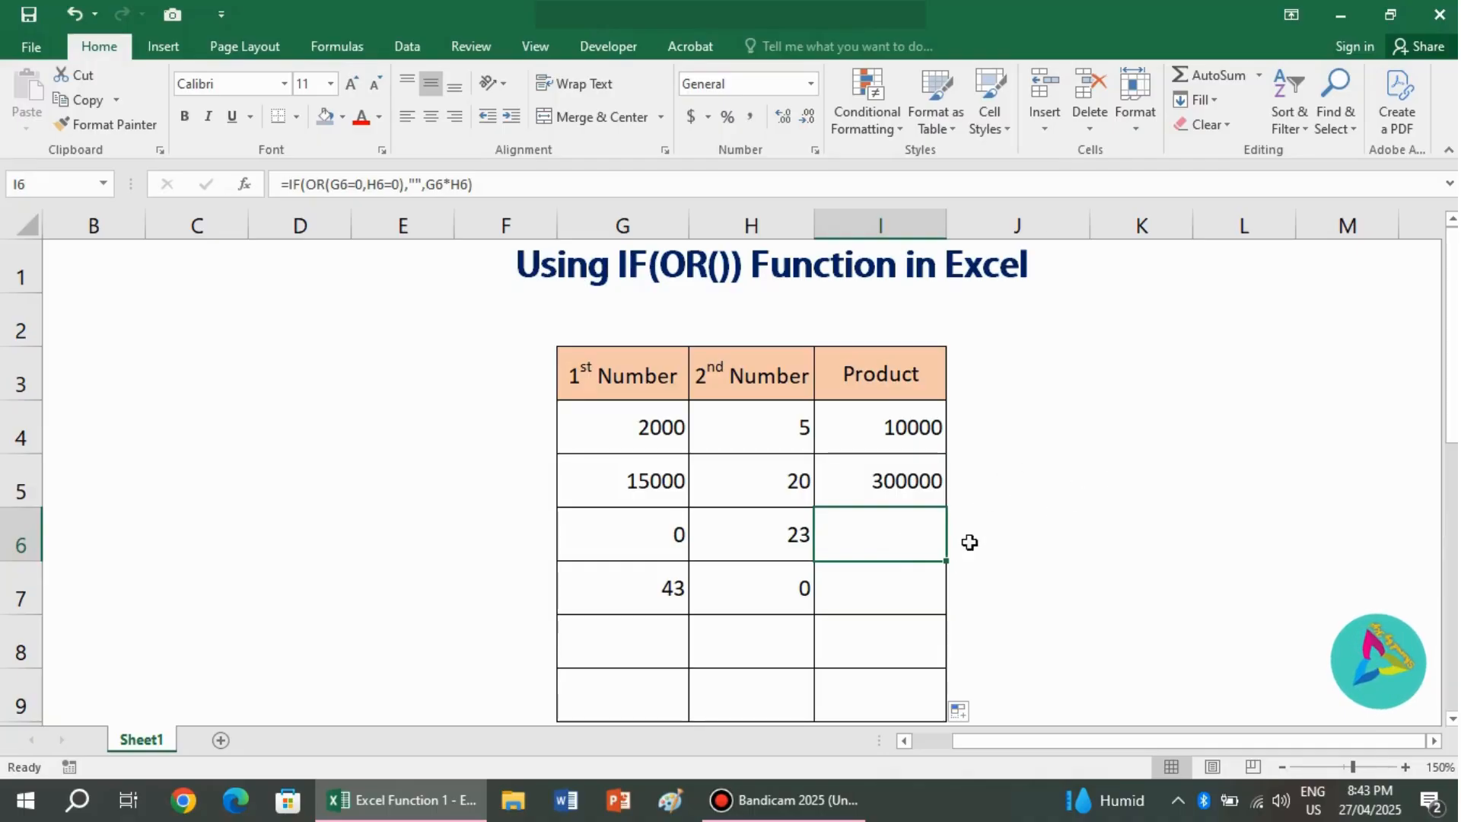
# Examine the Product results and formulas in I4 and I5, comparing them with Product cell I6
pyautogui.click(875, 471)
pyautogui.click(877, 447)
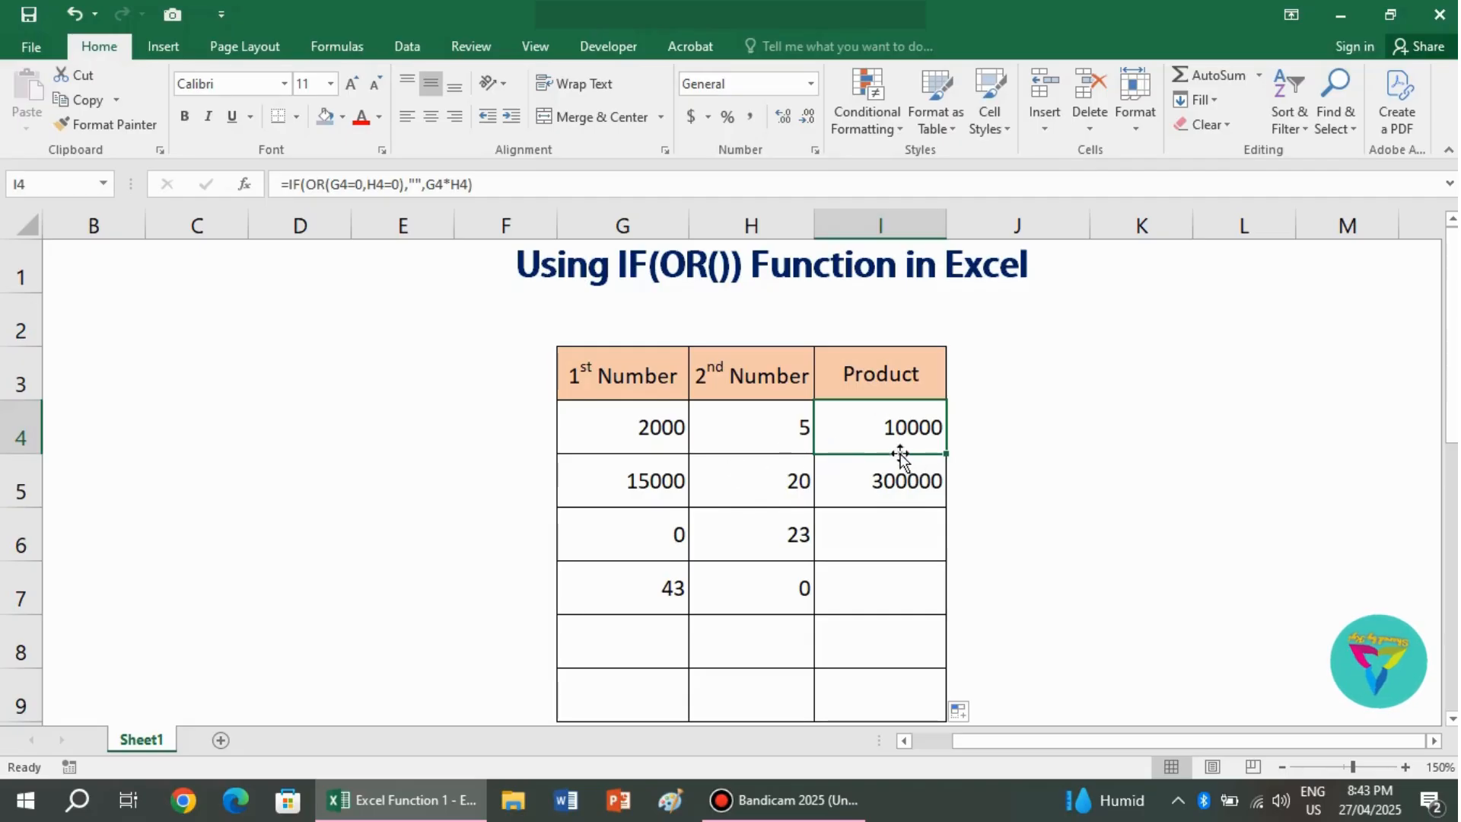
pyautogui.click(907, 487)
pyautogui.click(897, 430)
pyautogui.click(906, 489)
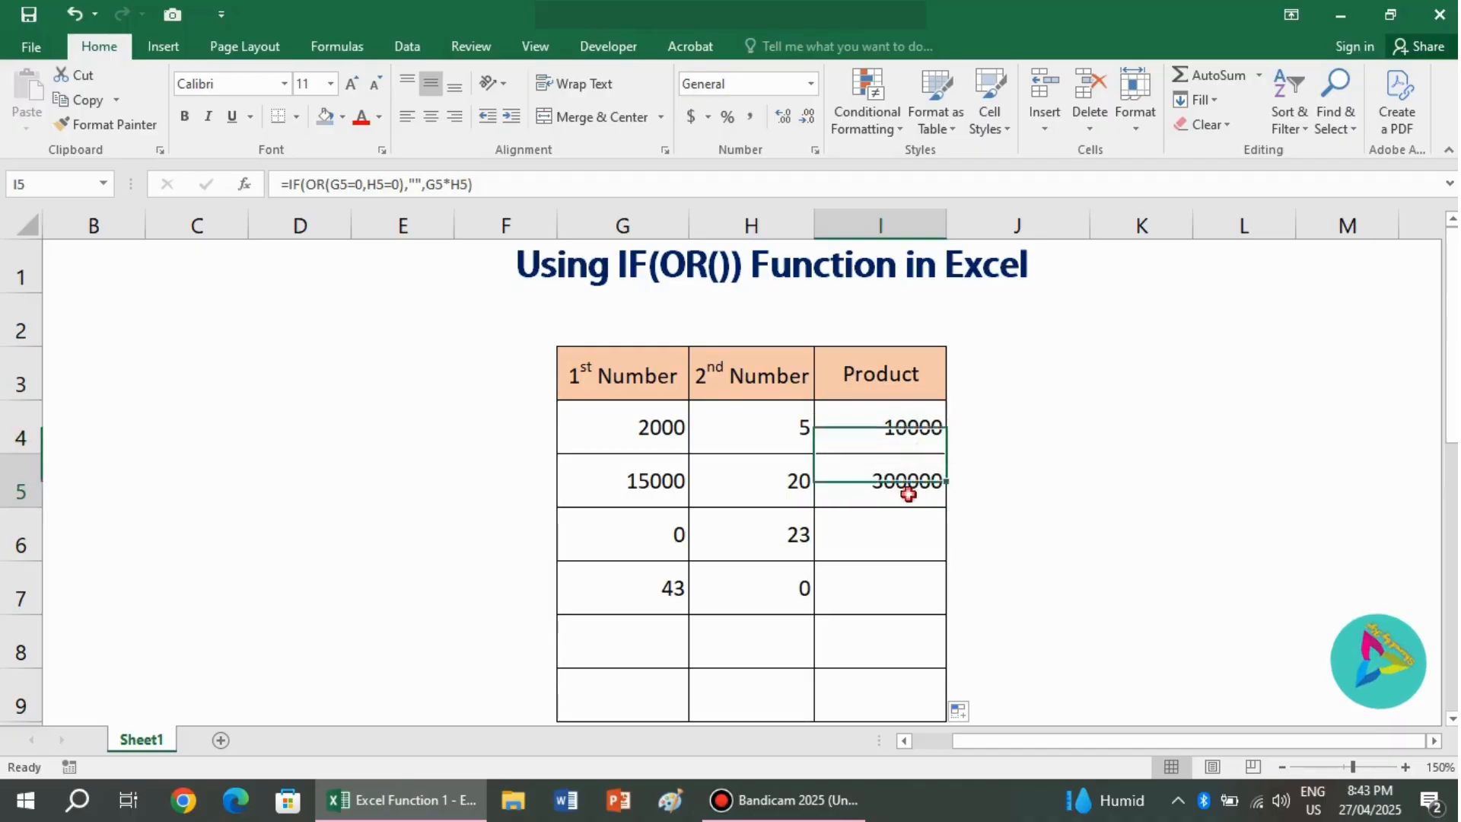
pyautogui.click(897, 440)
pyautogui.click(907, 478)
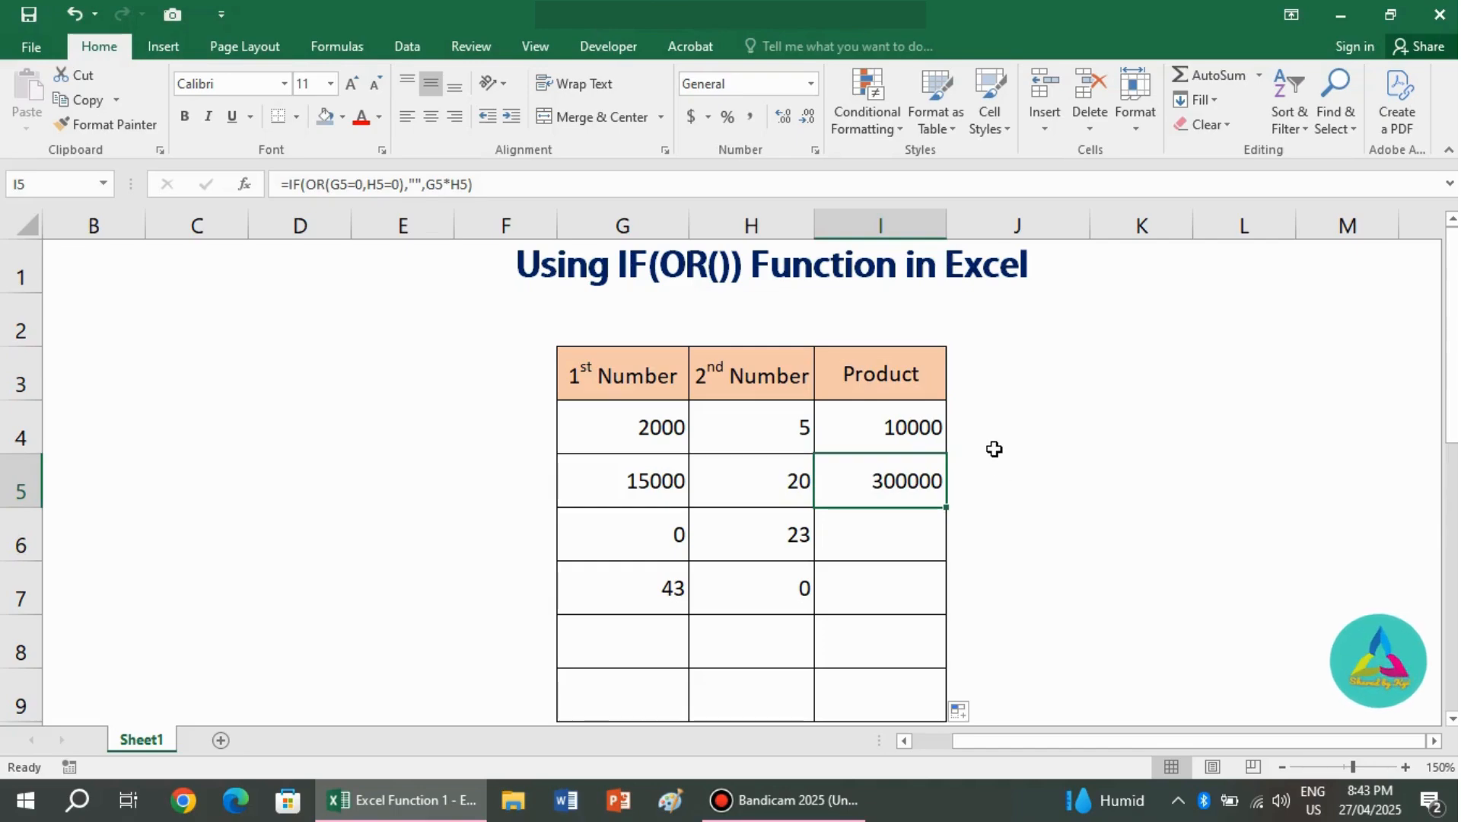
pyautogui.click(914, 540)
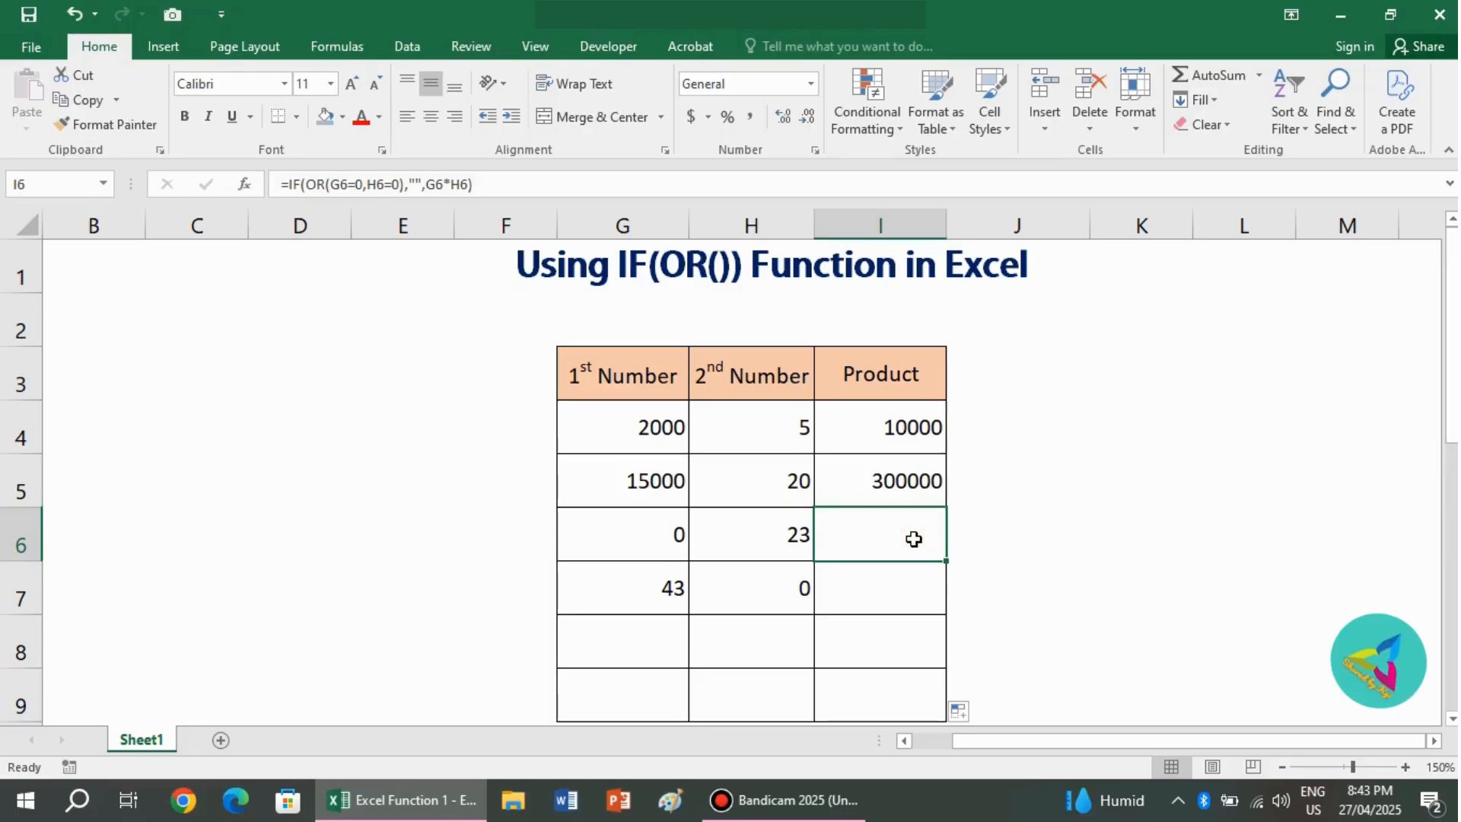